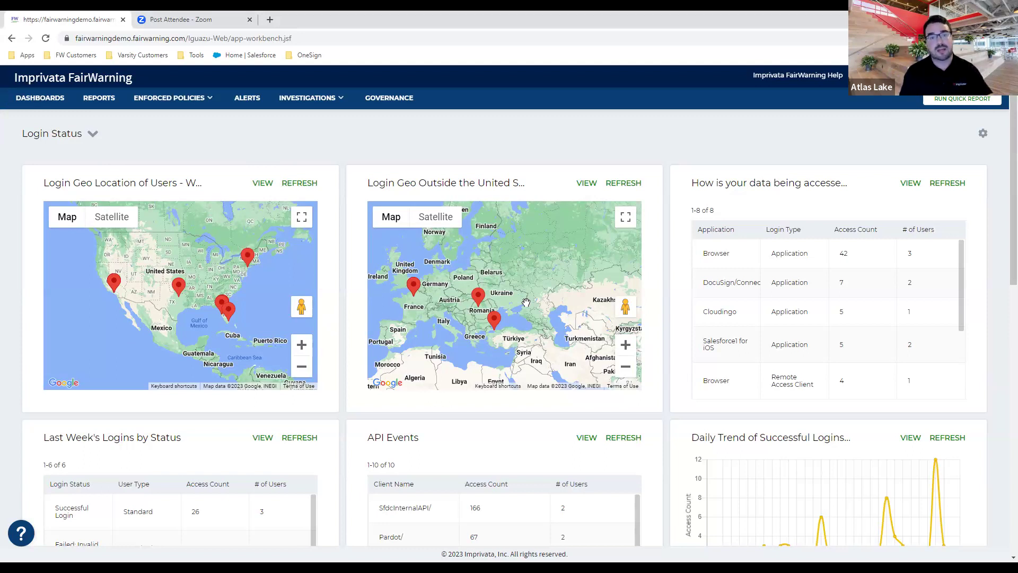
- Examine the map of logins outside the United States and the list of applications accessing data on the Login Status dashboard
click(625, 367)
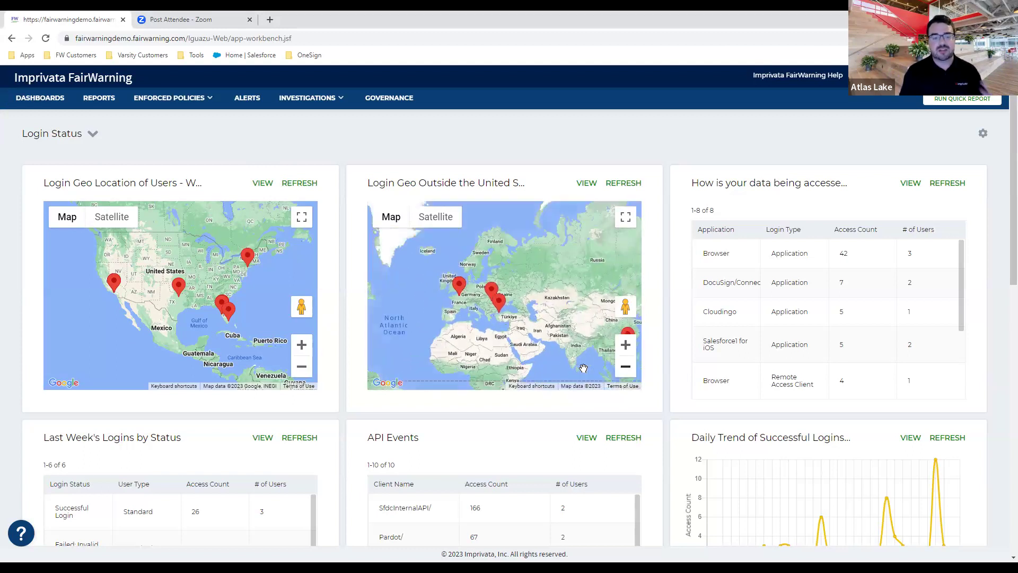
click(626, 345)
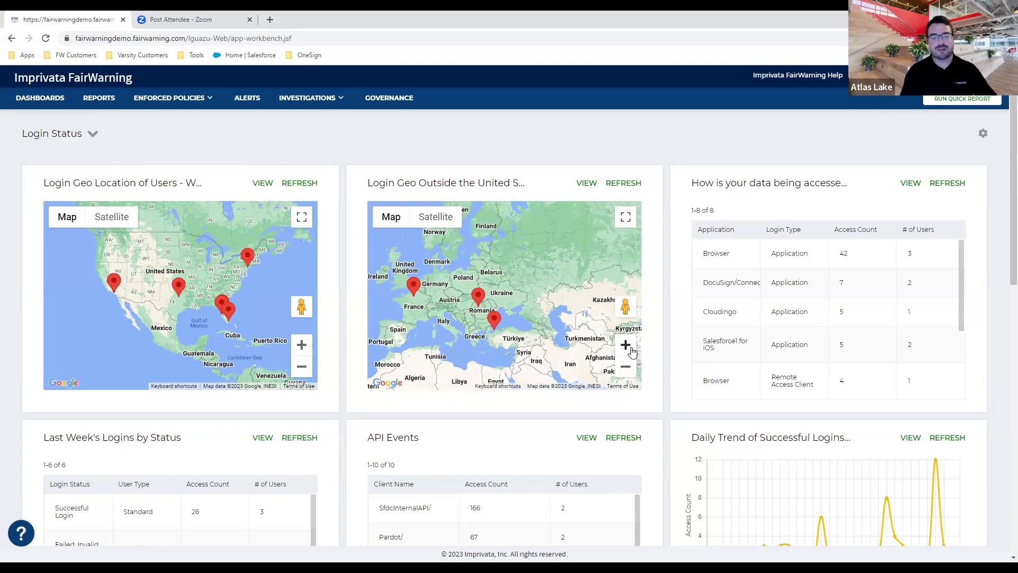
scroll(721, 212, down, 2)
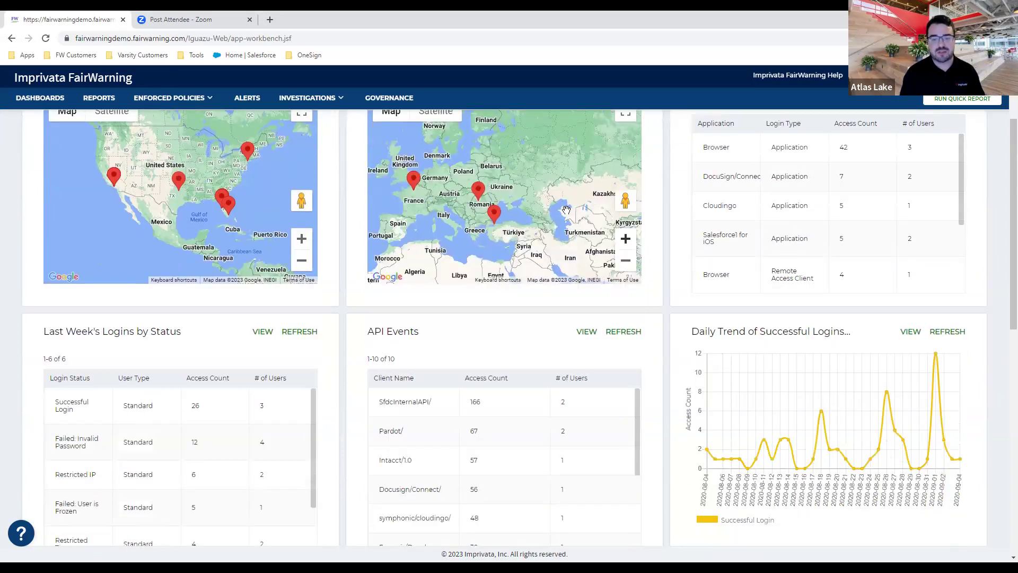
scroll(547, 255, up, 2)
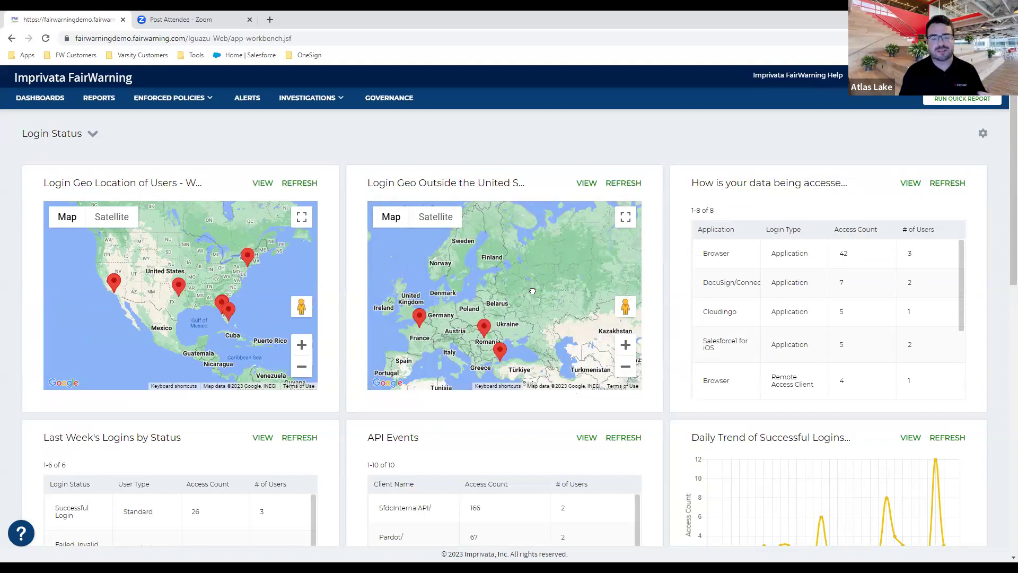
drag(531, 291, 551, 266)
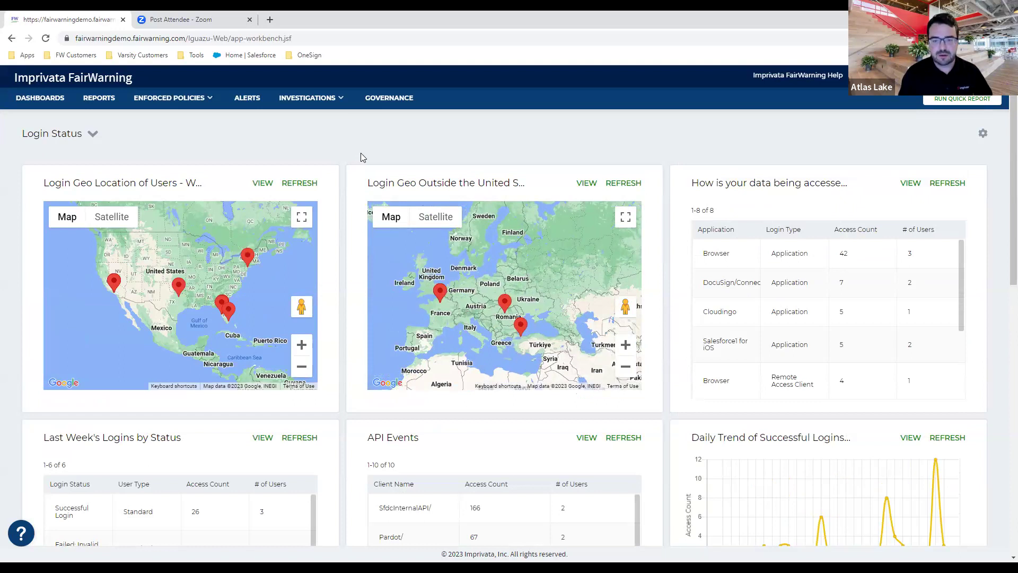
scroll(795, 329, down, 3)
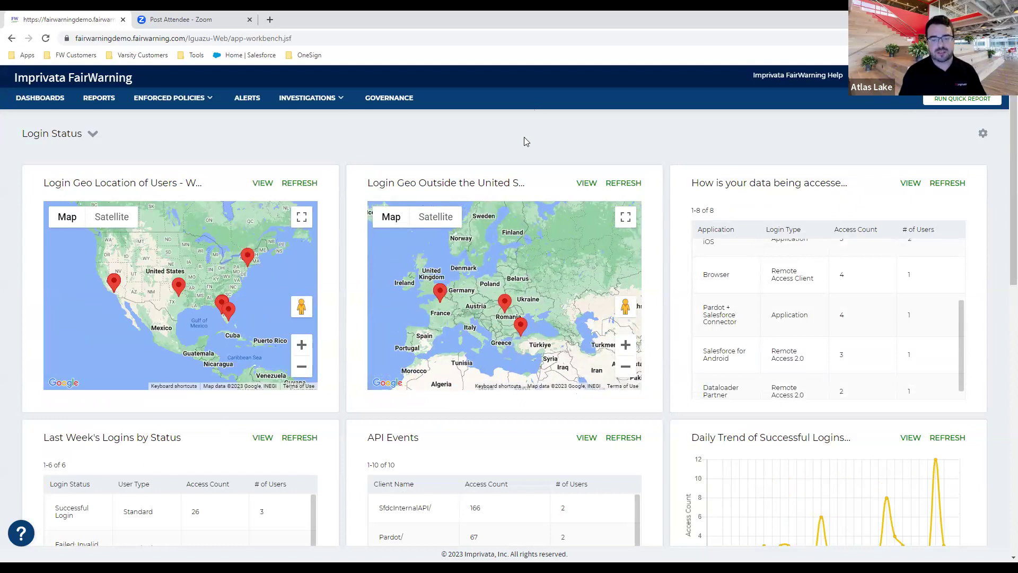
drag(548, 282, 545, 280)
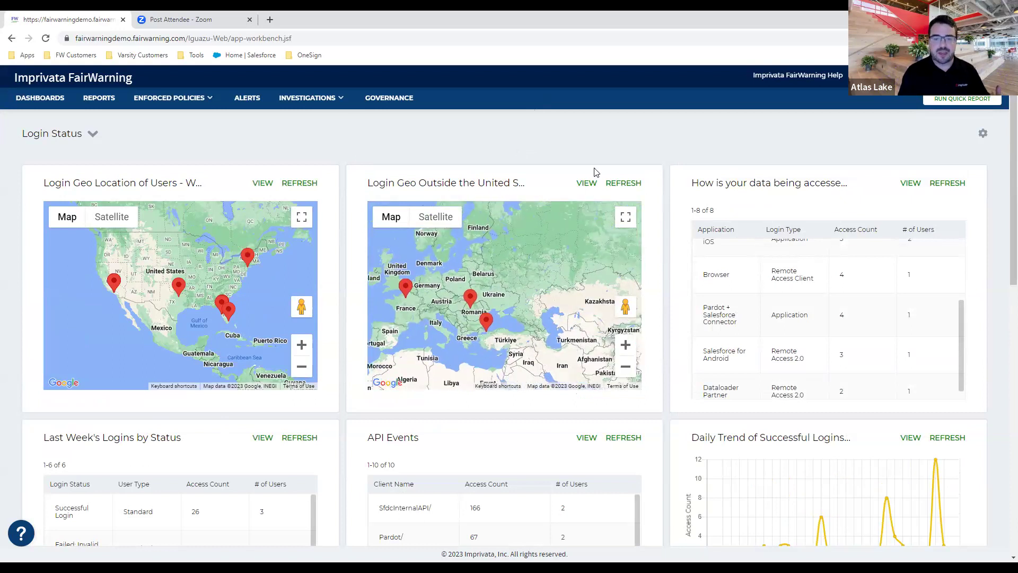
- Open the full report on logins outside the United States and drill down into its second occurrence
click(589, 182)
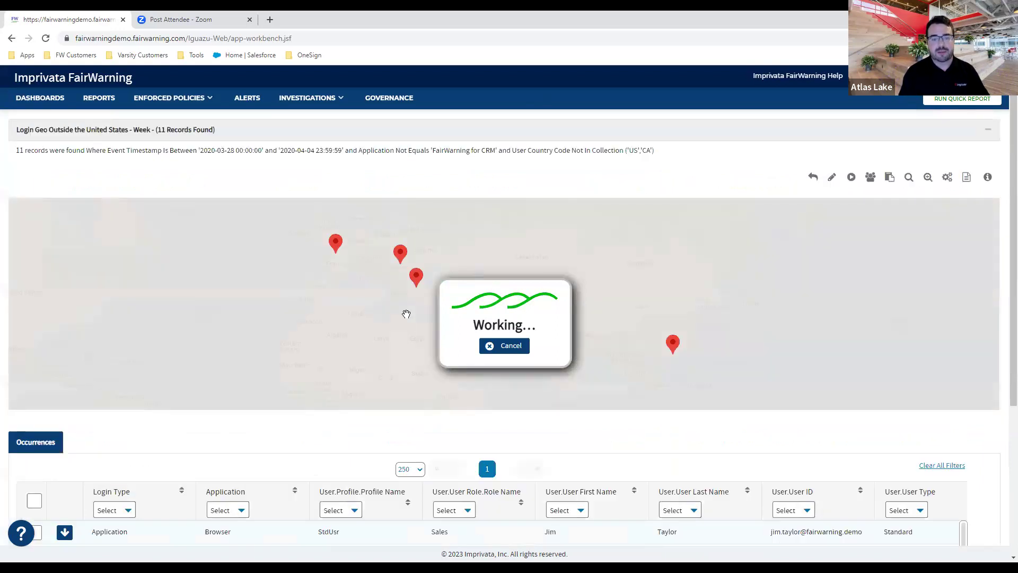
scroll(390, 414, down, 3)
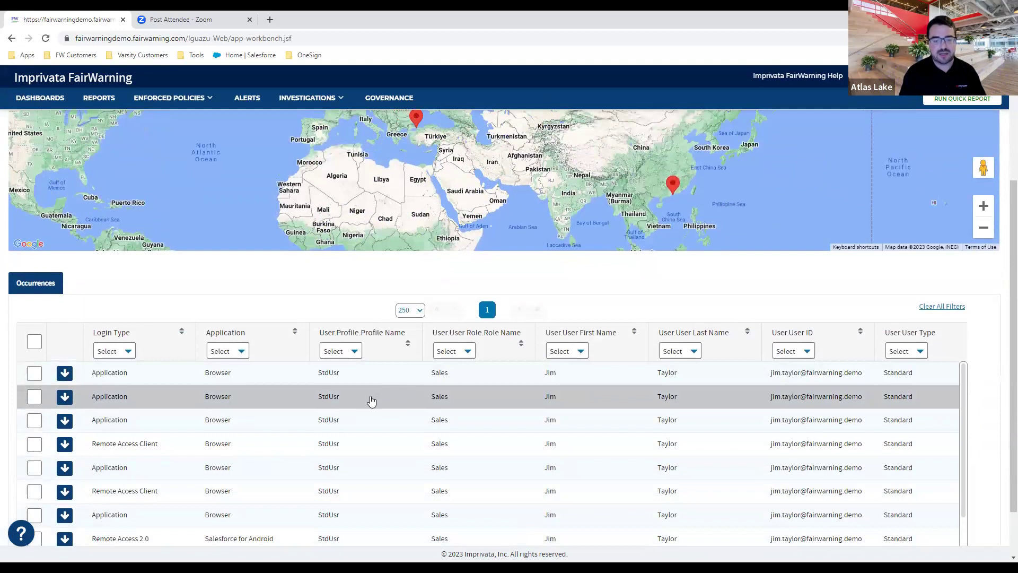
click(64, 396)
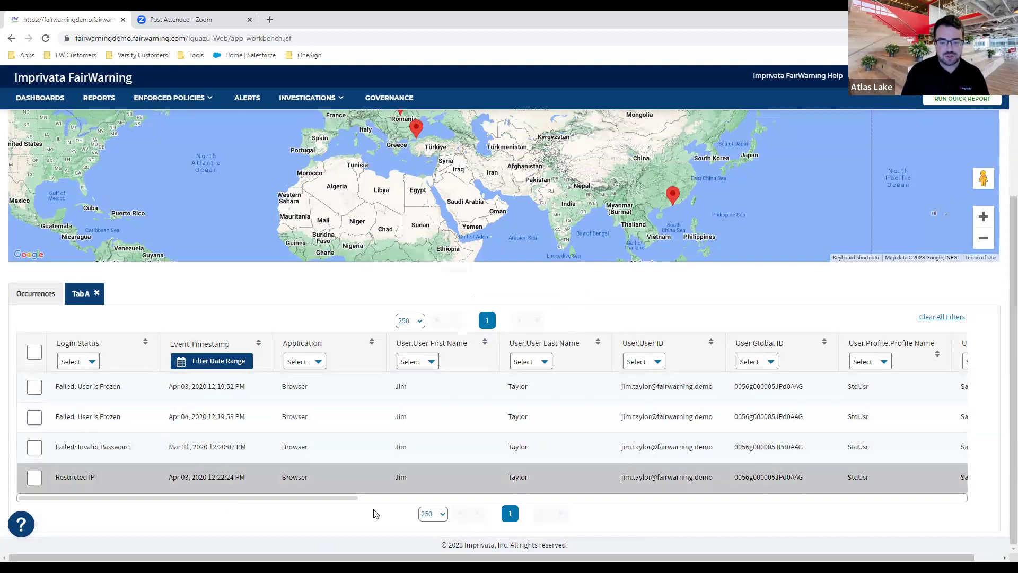
- Review the drilled-down login records across to the source IP and TLS columns, and return to the Login Status dashboard
drag(357, 498, 480, 498)
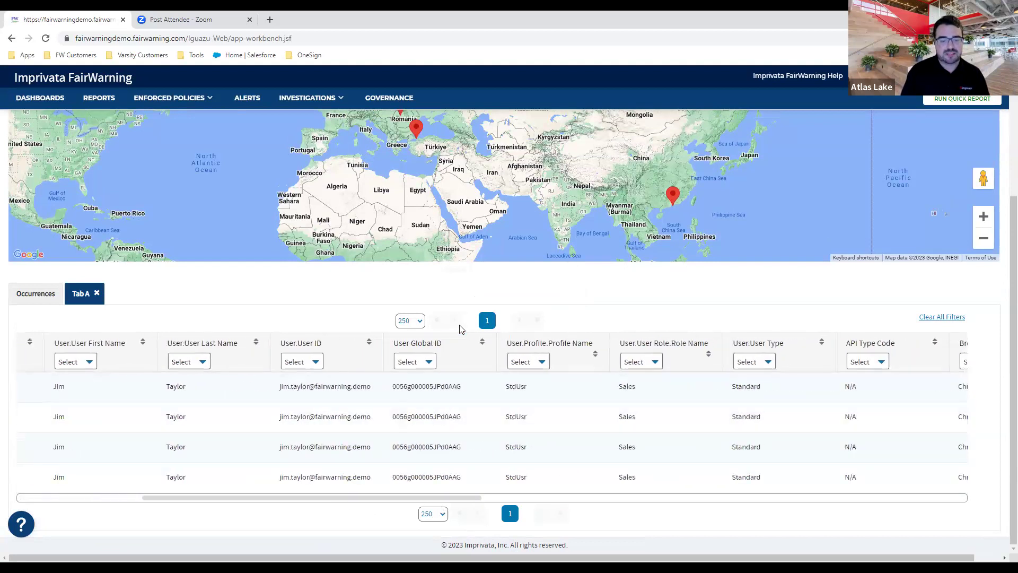
drag(424, 499, 683, 486)
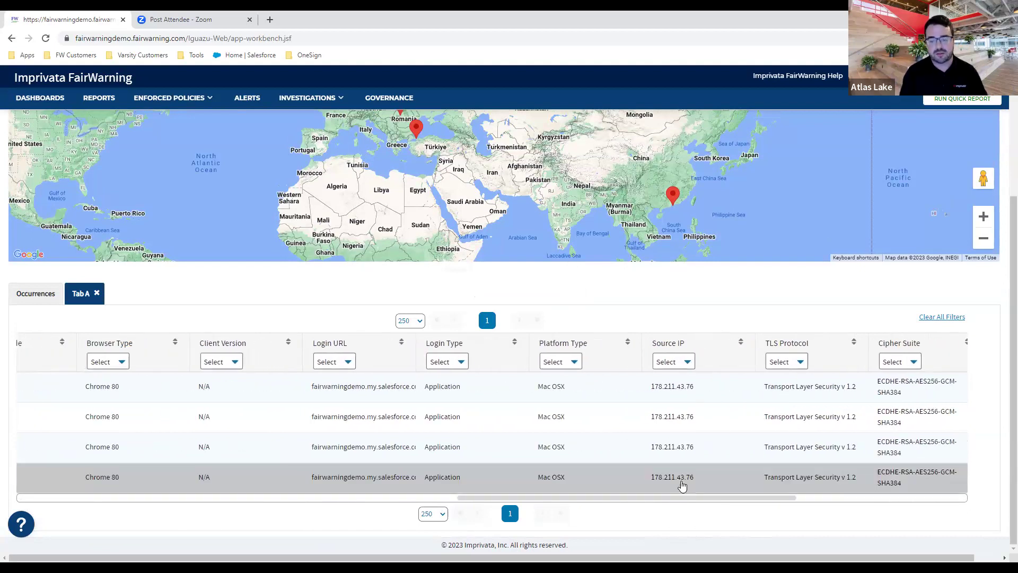
drag(706, 501, 164, 473)
scroll(168, 476, up, 3)
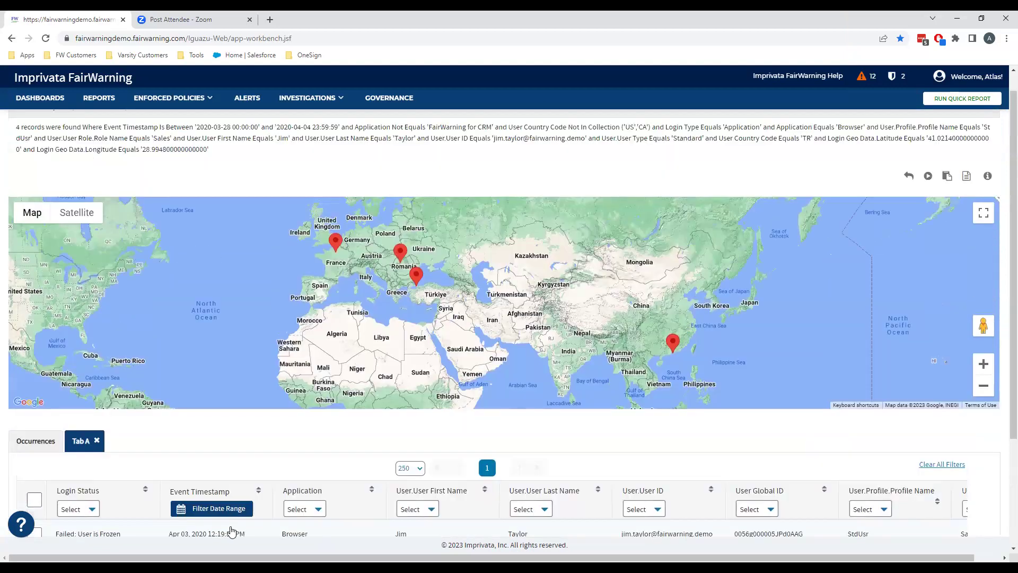
click(909, 200)
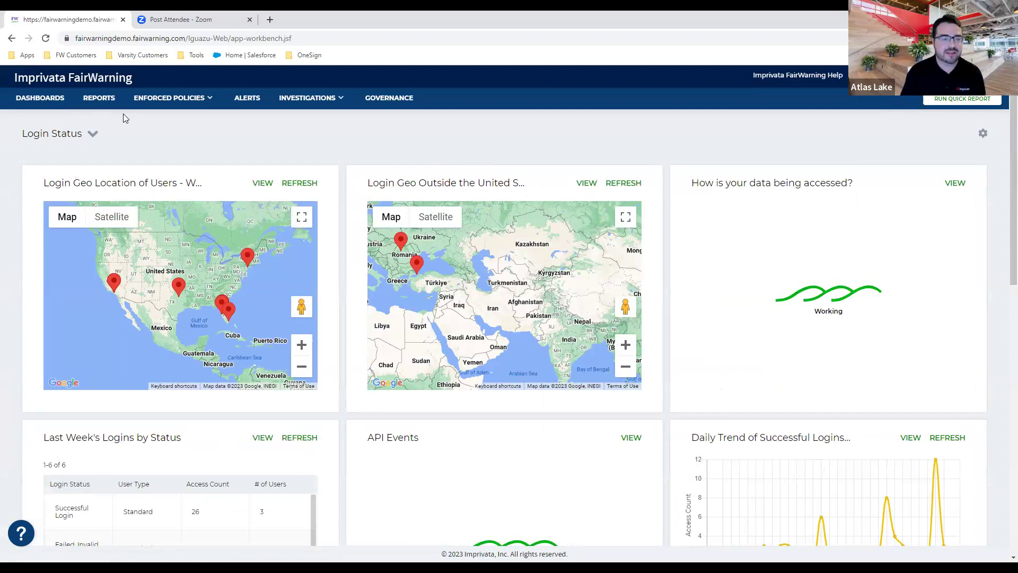
- Search all reports in the Report Library for "sales" and browse the matching Salesforce reports
click(99, 98)
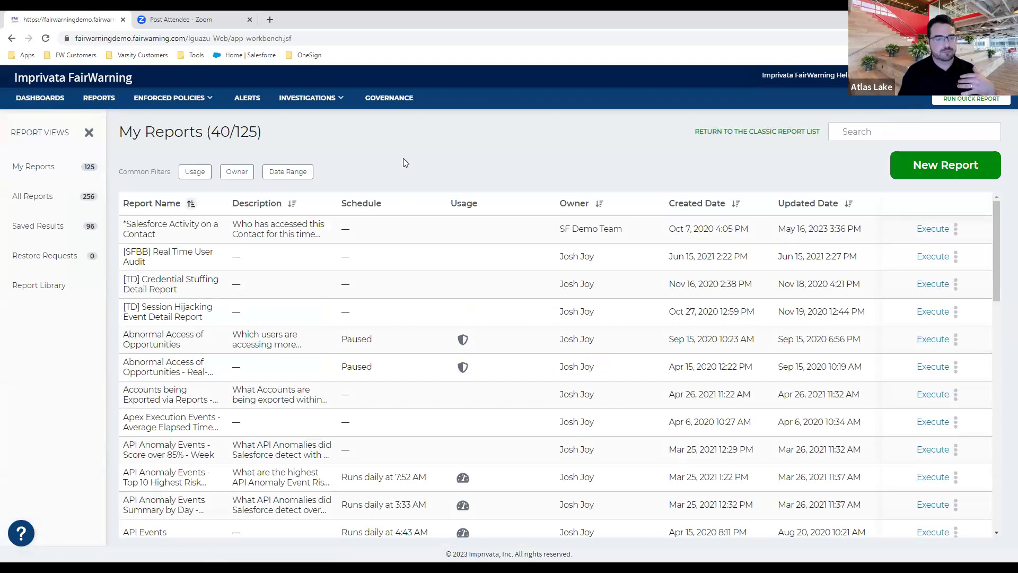
click(61, 296)
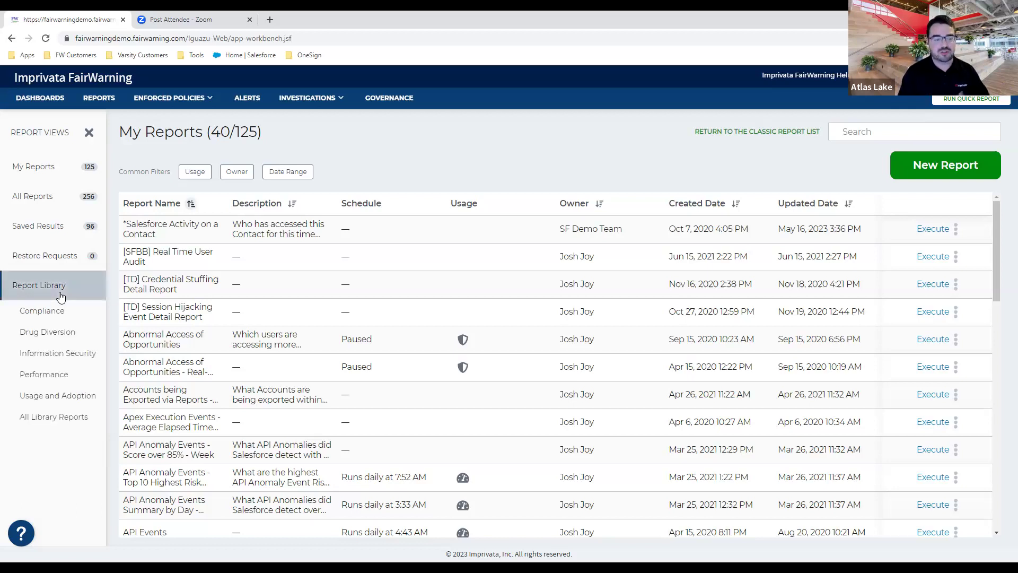
click(53, 418)
click(870, 135)
text(sales)
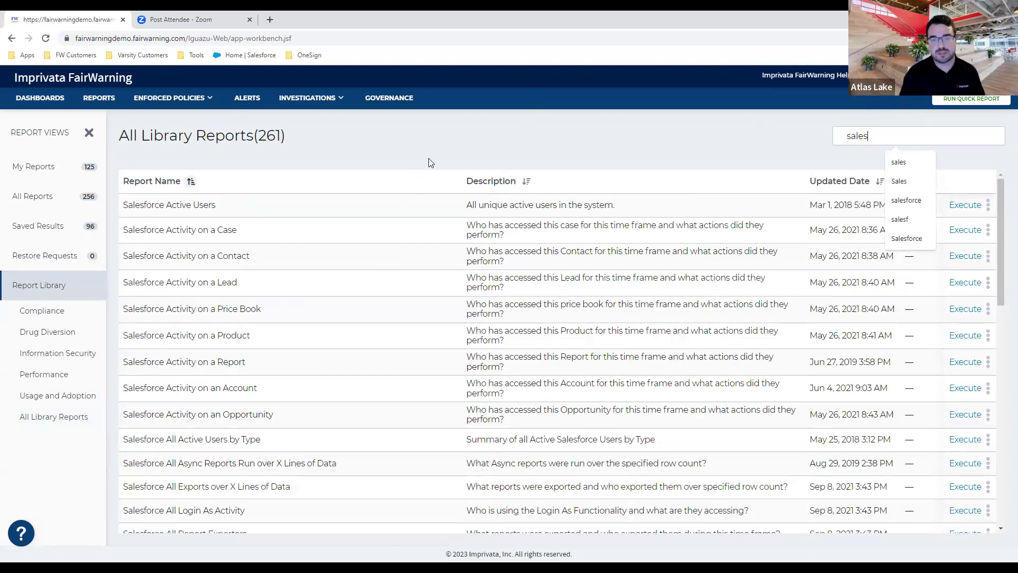
scroll(445, 196, down, 7)
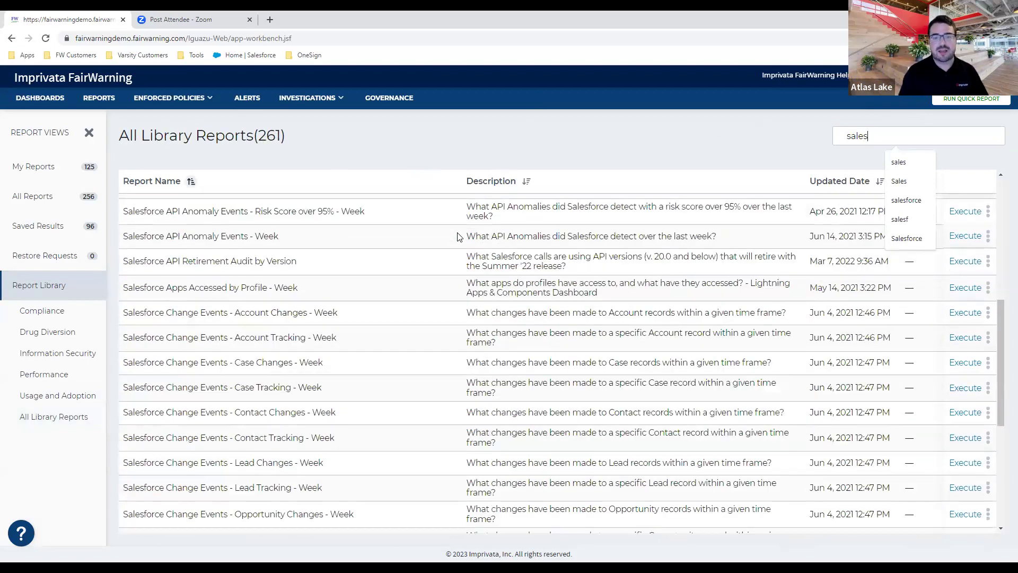
scroll(459, 237, down, 5)
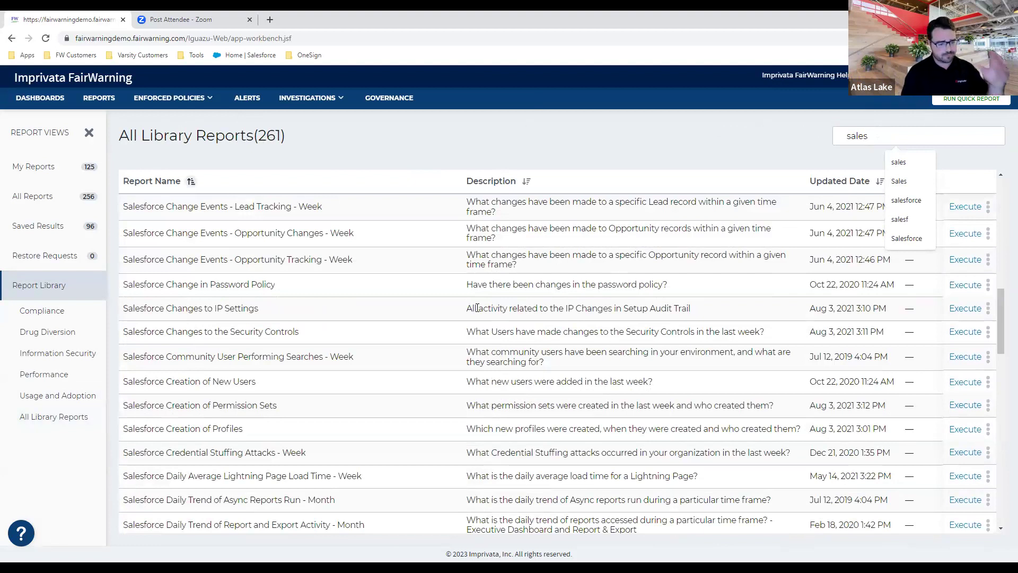
scroll(477, 308, down, 10)
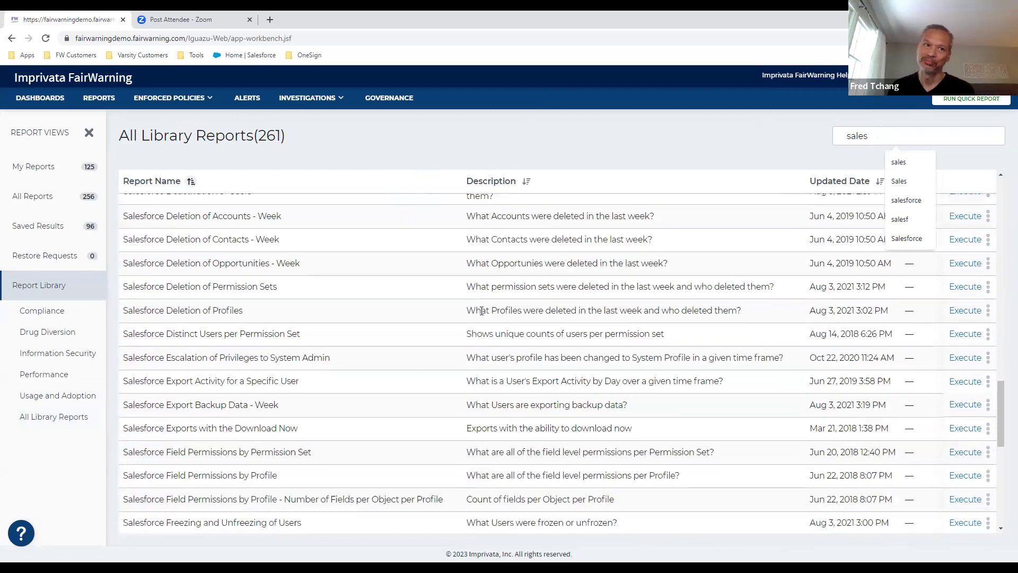
scroll(480, 307, down, 4)
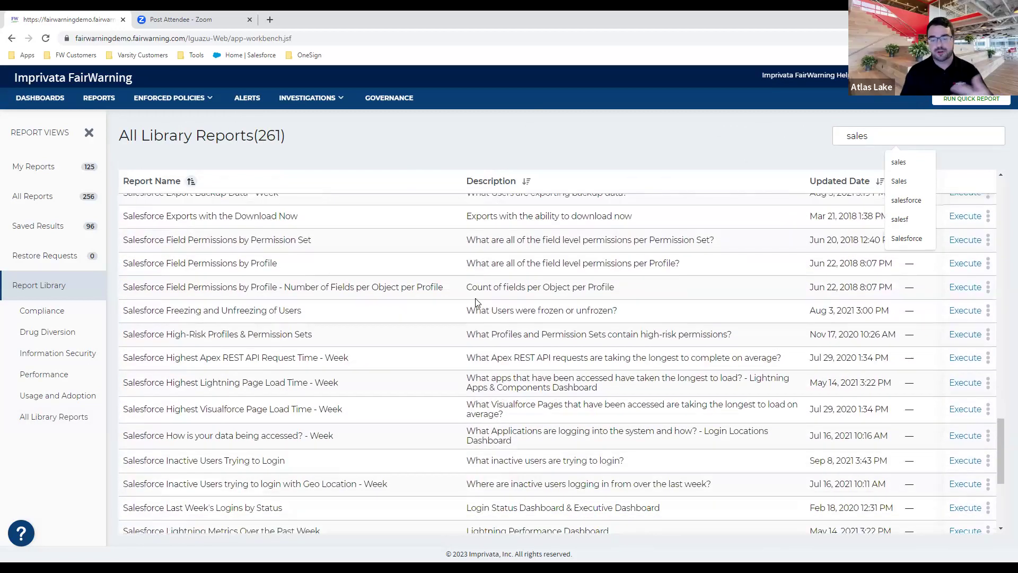
- Replace the library report search term with "login"
key(BackSpace)
key(BackSpace)
key(BackSpace)
key(BackSpace)
key(BackSpace)
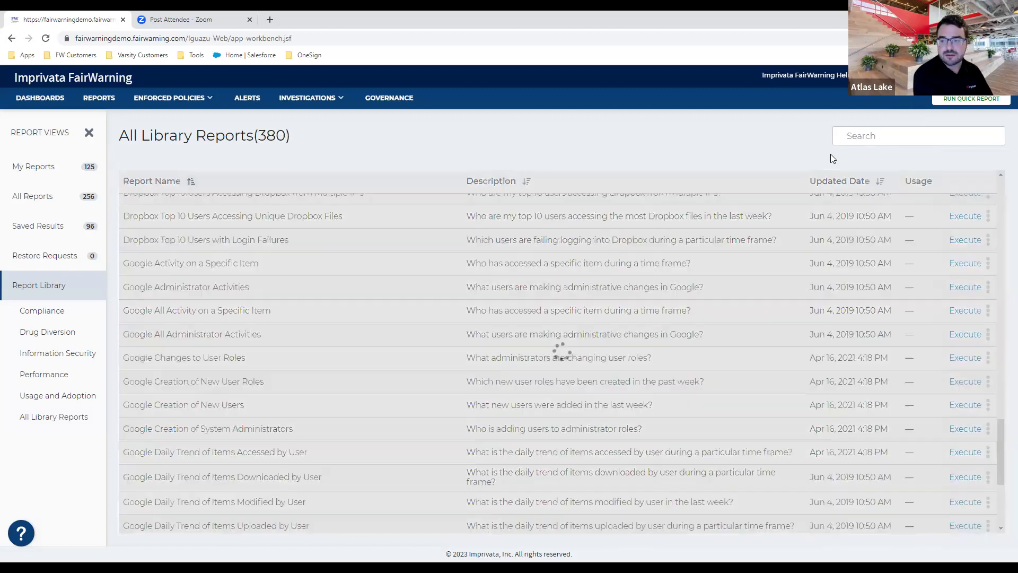
text(login)
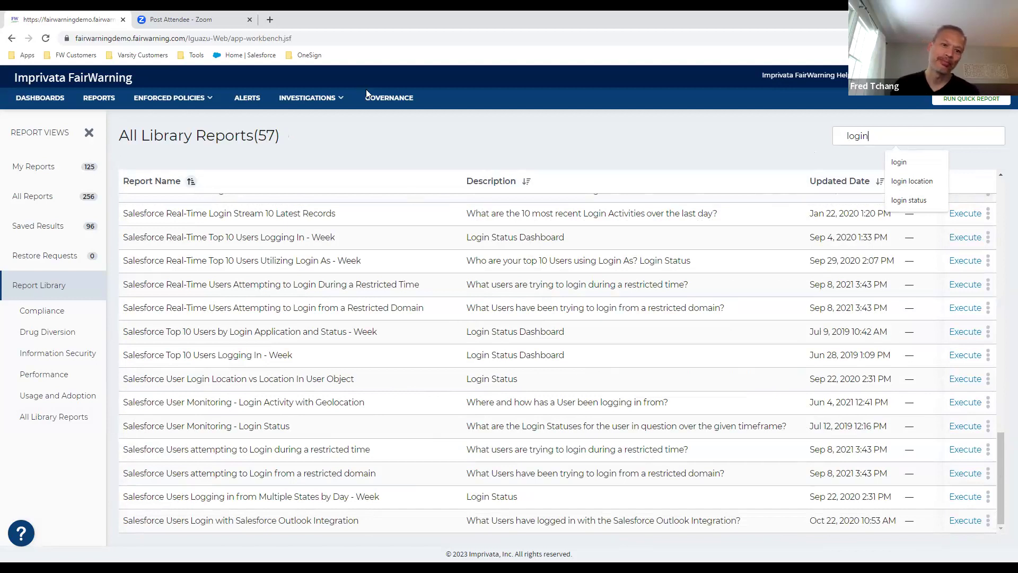
click(364, 128)
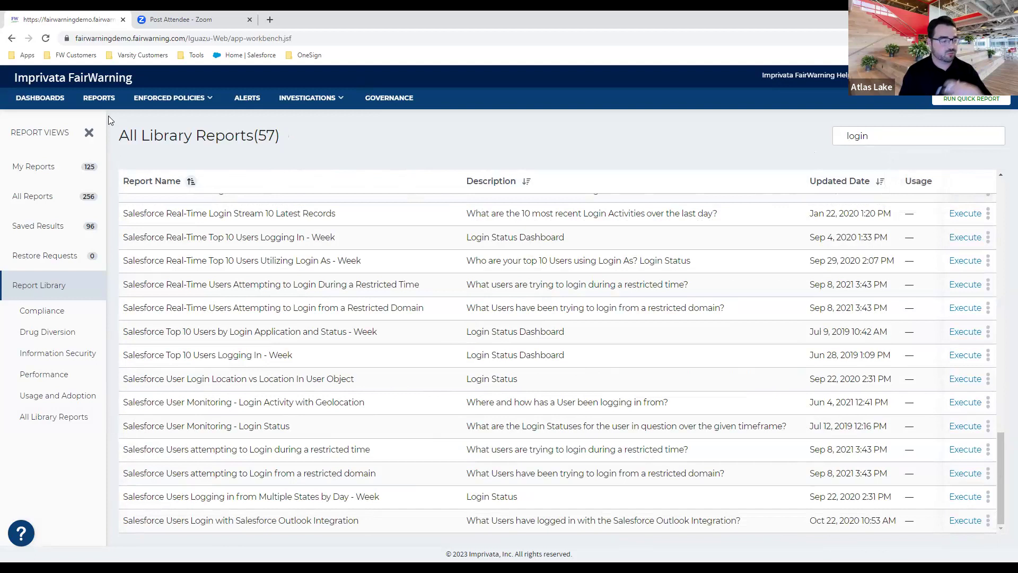
- Return to the Login Status dashboard and examine its login status, API events, users logging in and daily trend widgets
click(52, 101)
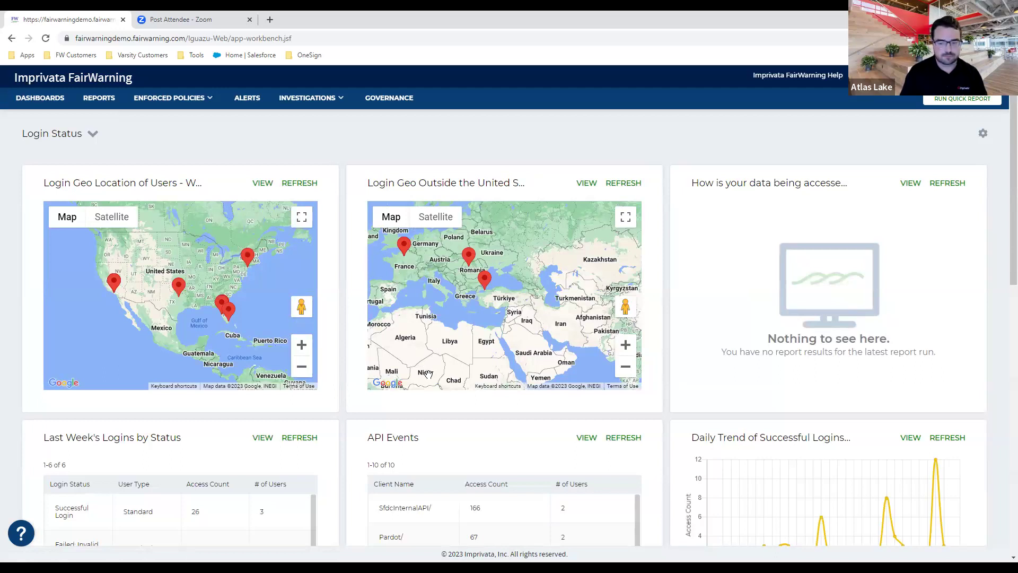
scroll(452, 421, down, 1)
scroll(452, 422, down, 3)
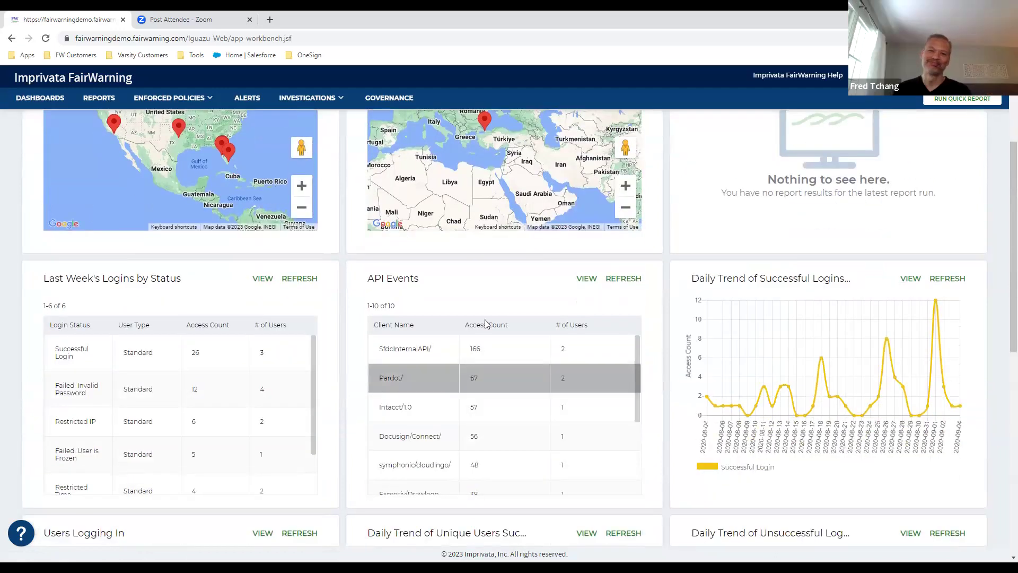
scroll(493, 295, down, 1)
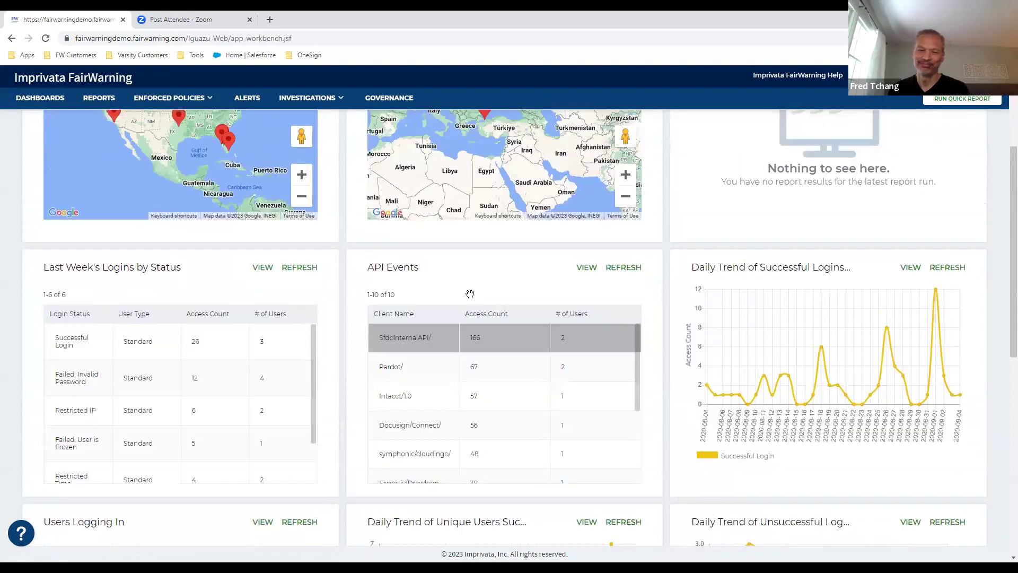
scroll(477, 308, up, 4)
scroll(460, 320, down, 6)
scroll(518, 227, down, 3)
scroll(534, 285, up, 3)
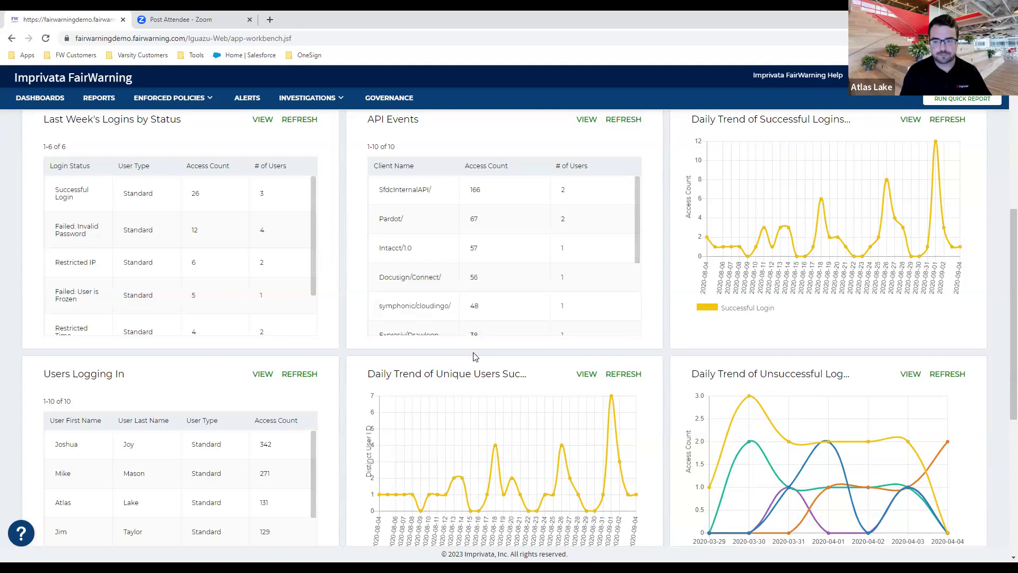
scroll(975, 298, up, 2)
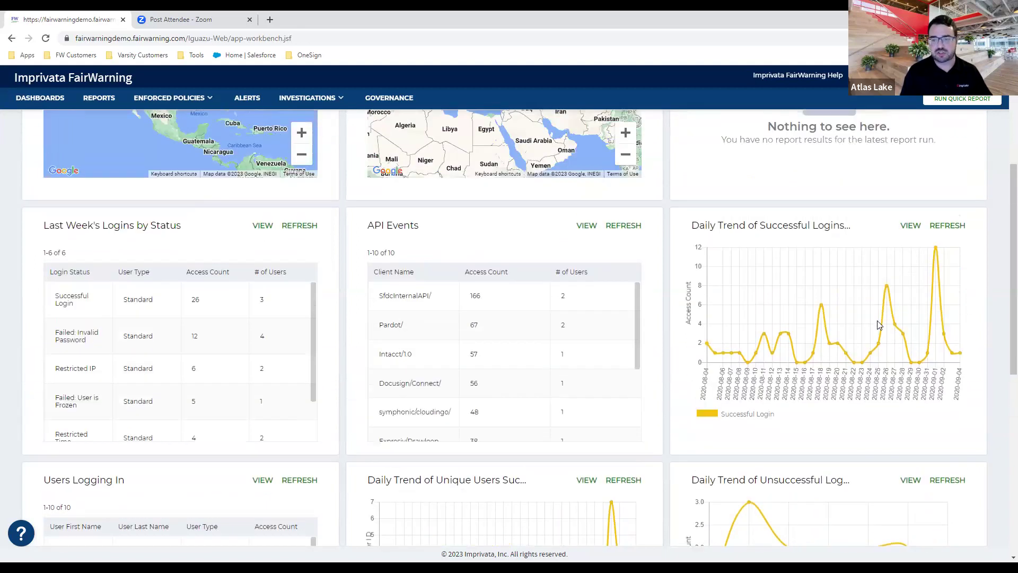
scroll(884, 330, down, 1)
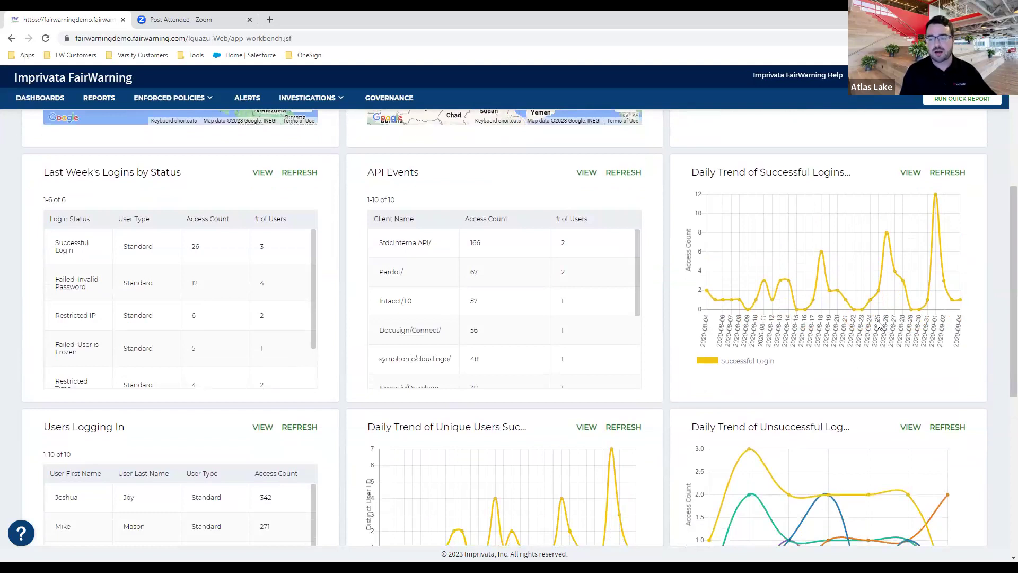
scroll(879, 325, down, 1)
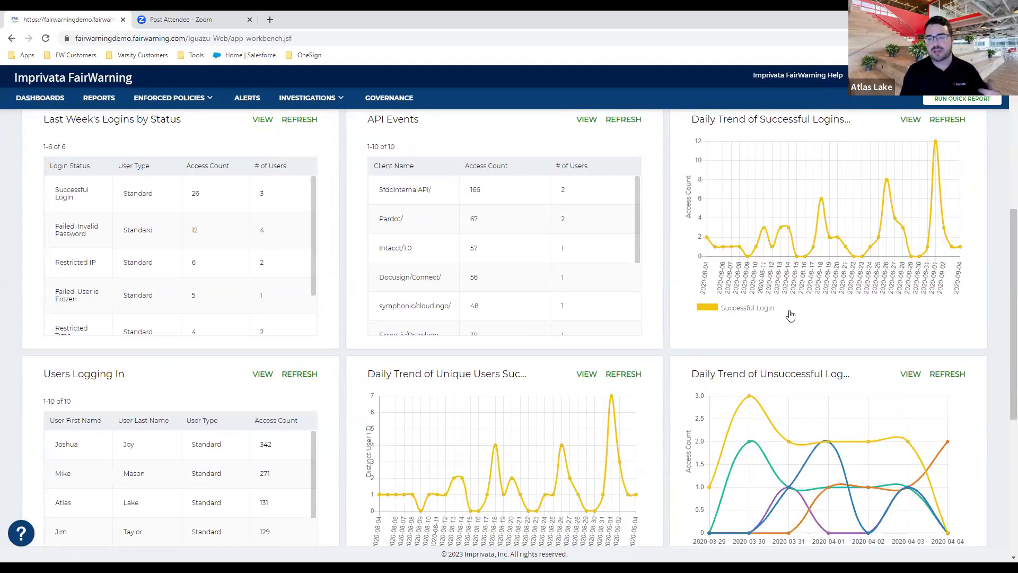
scroll(788, 326, up, 4)
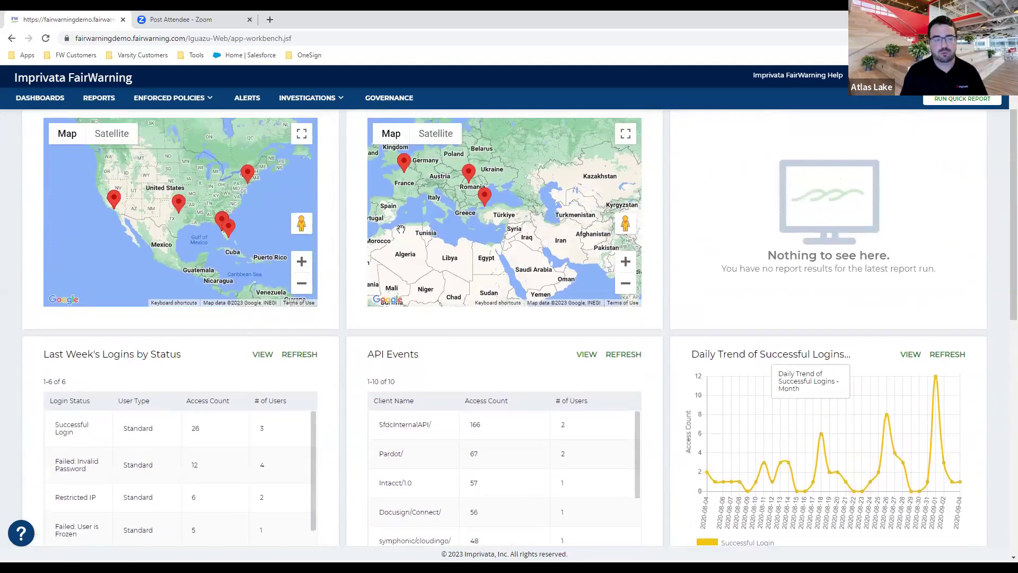
scroll(400, 229, up, 2)
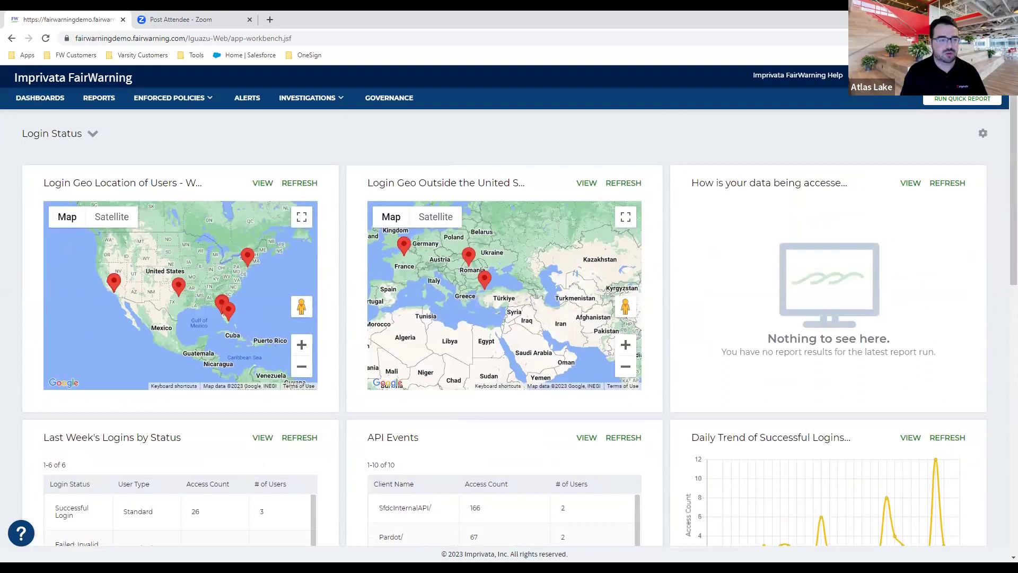
- Switch to the Activity on Objects dashboard and look over its object and opportunity access widgets
click(88, 134)
click(88, 154)
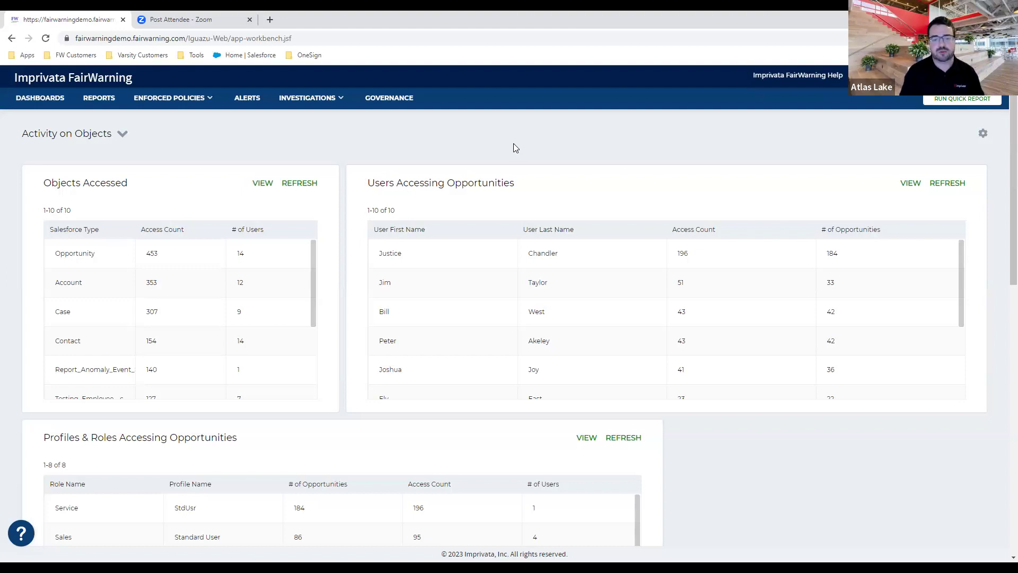
scroll(213, 289, down, 3)
scroll(214, 289, up, 3)
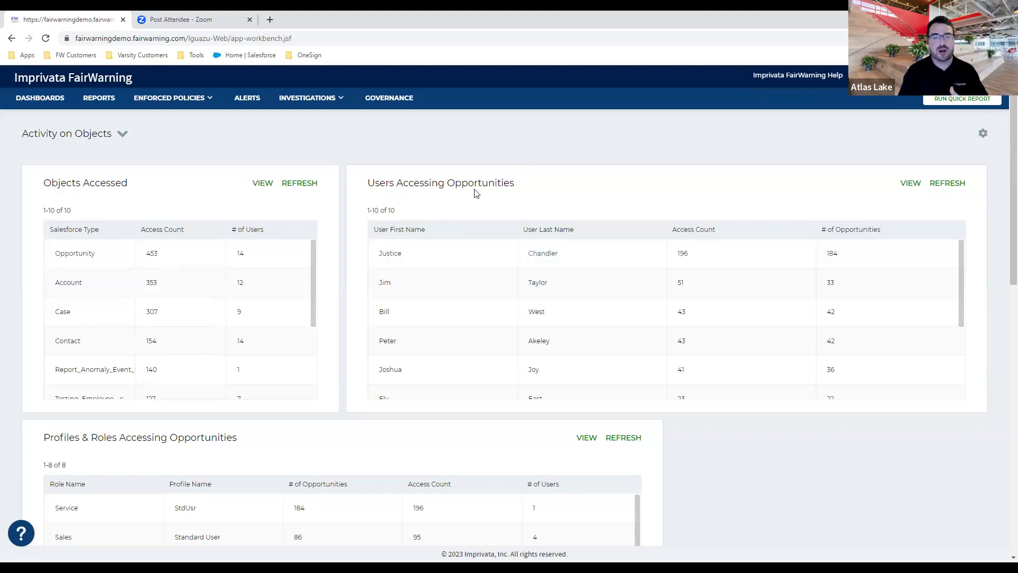
- Look over the Profiles & Roles Accessing Opportunities widget, and open the My Reports list
scroll(509, 188, down, 1)
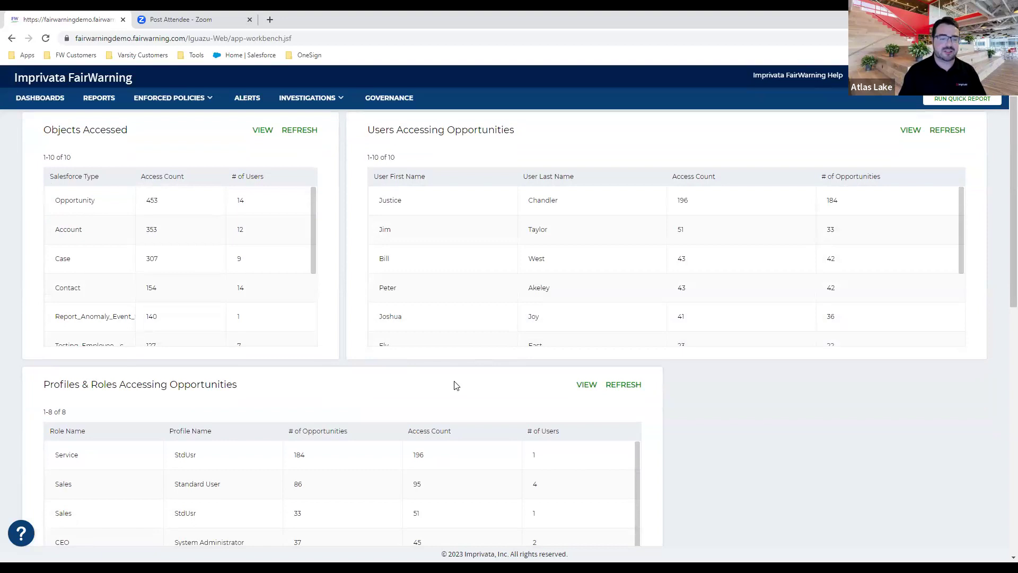
scroll(455, 386, up, 1)
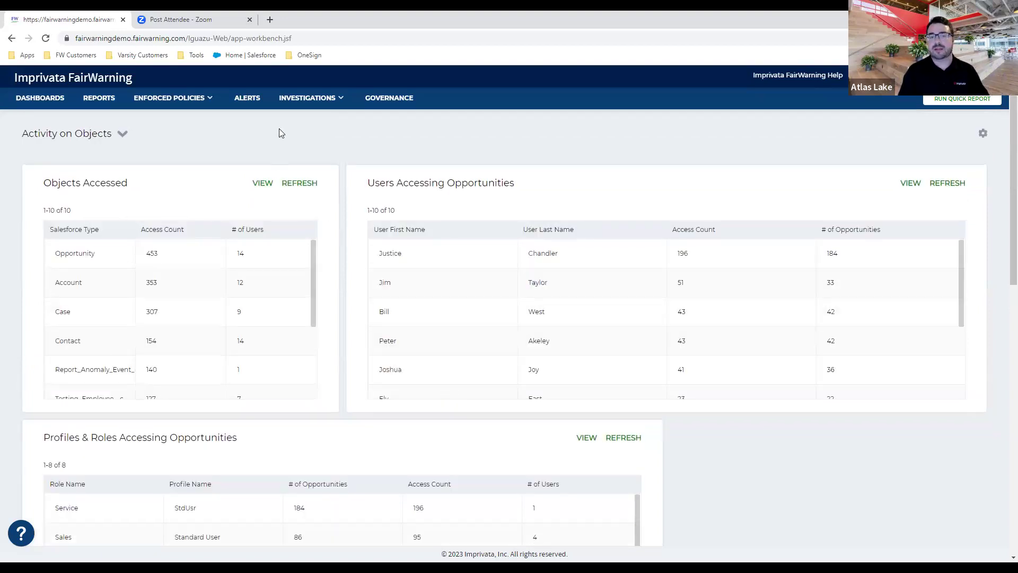
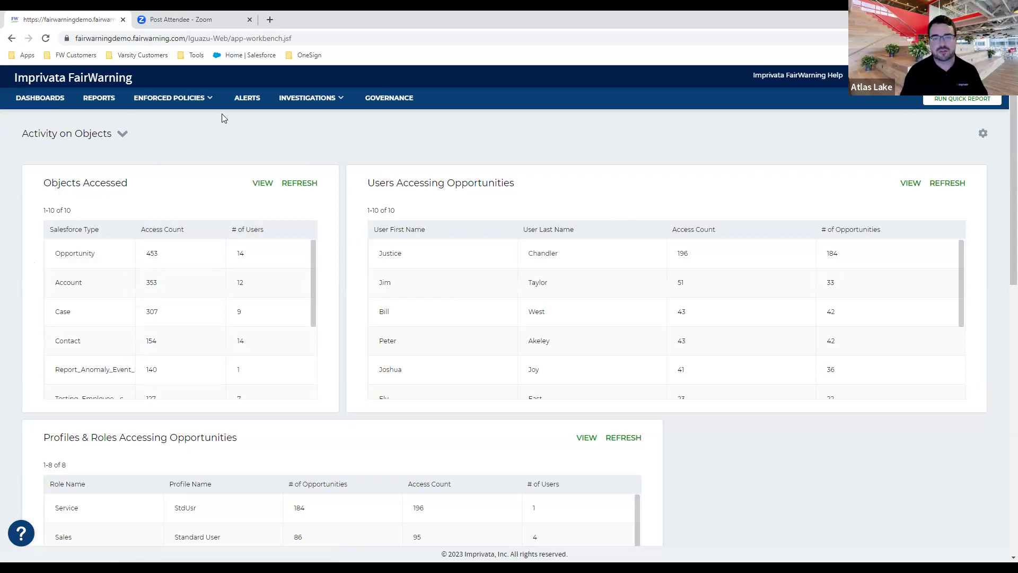
click(109, 101)
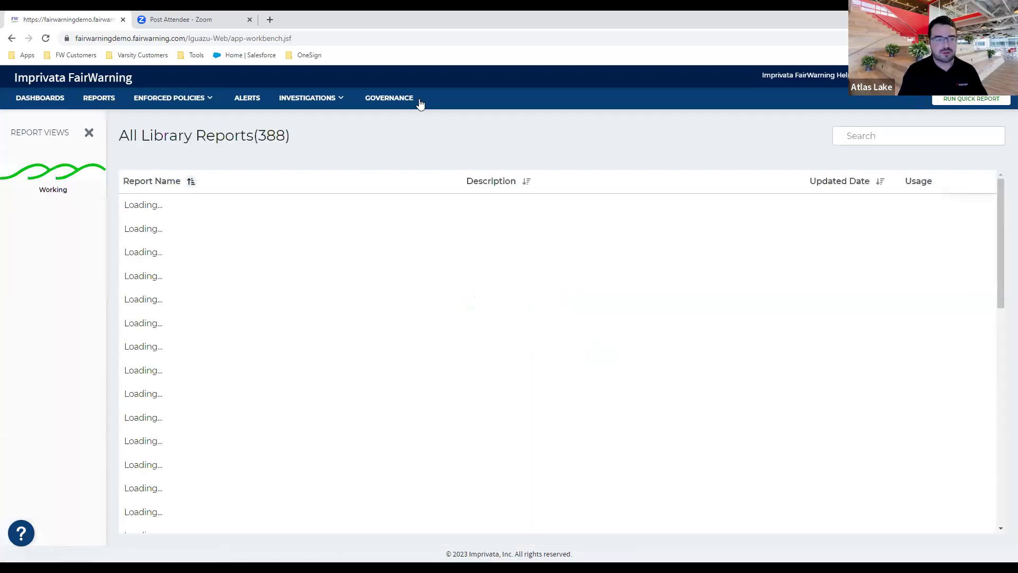
click(53, 166)
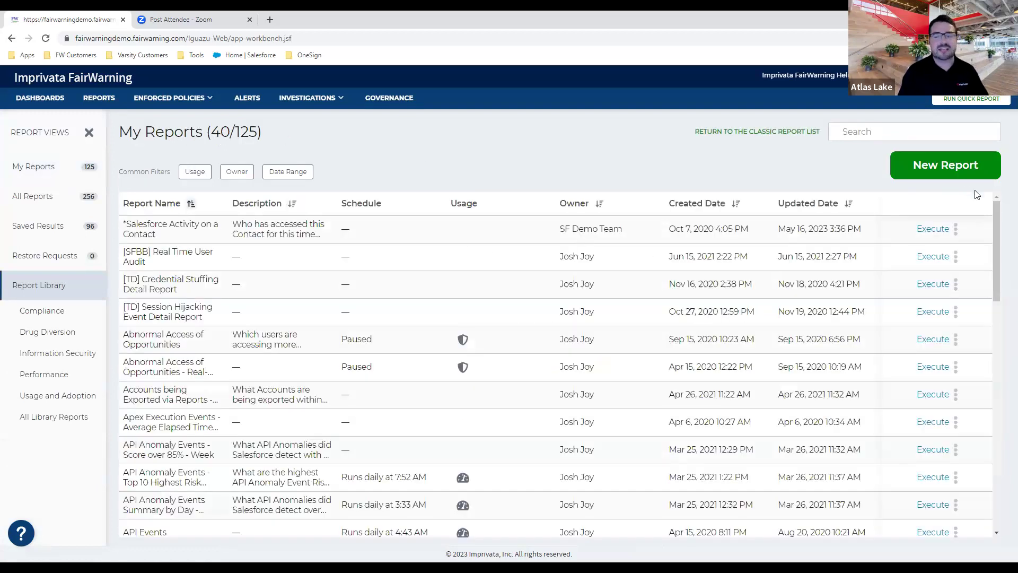
- Run the *Salesforce Activity on a Contact report with Marc Benioff as the contact name
click(933, 229)
click(520, 307)
click(484, 345)
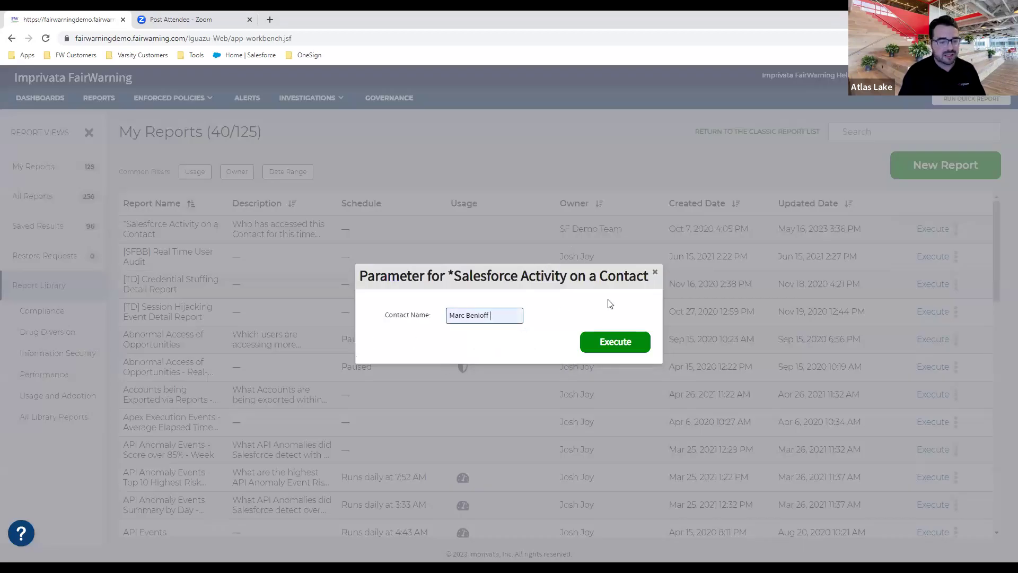
click(588, 344)
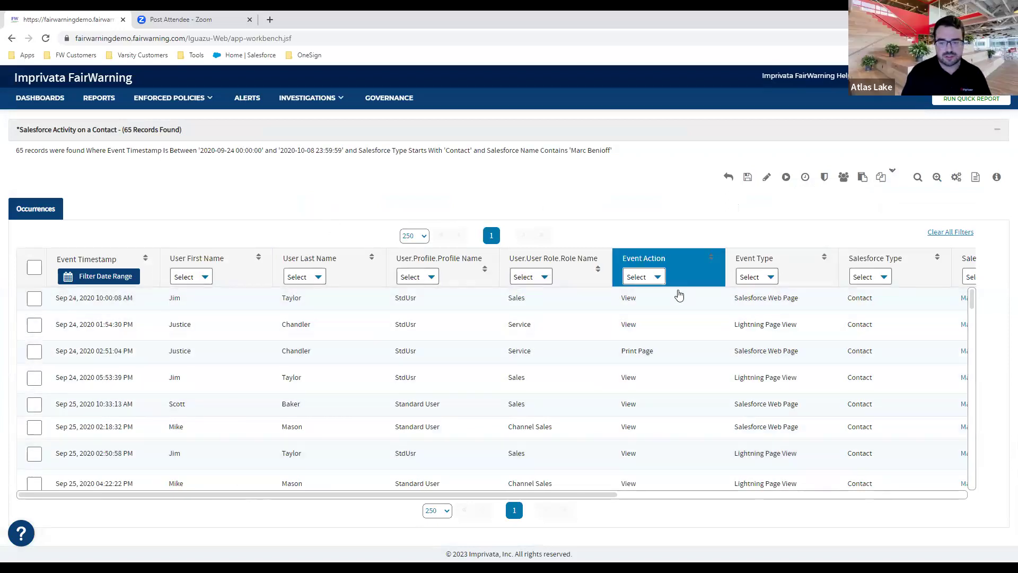
- Filter the report's Event Action column to Print Page and examine the matching record across its columns
click(657, 276)
click(656, 334)
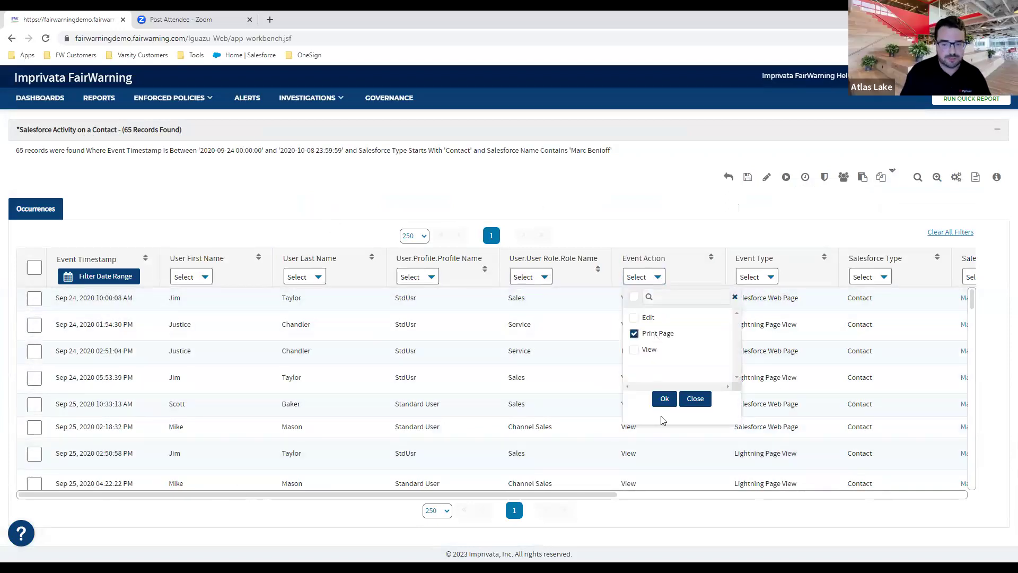
click(664, 398)
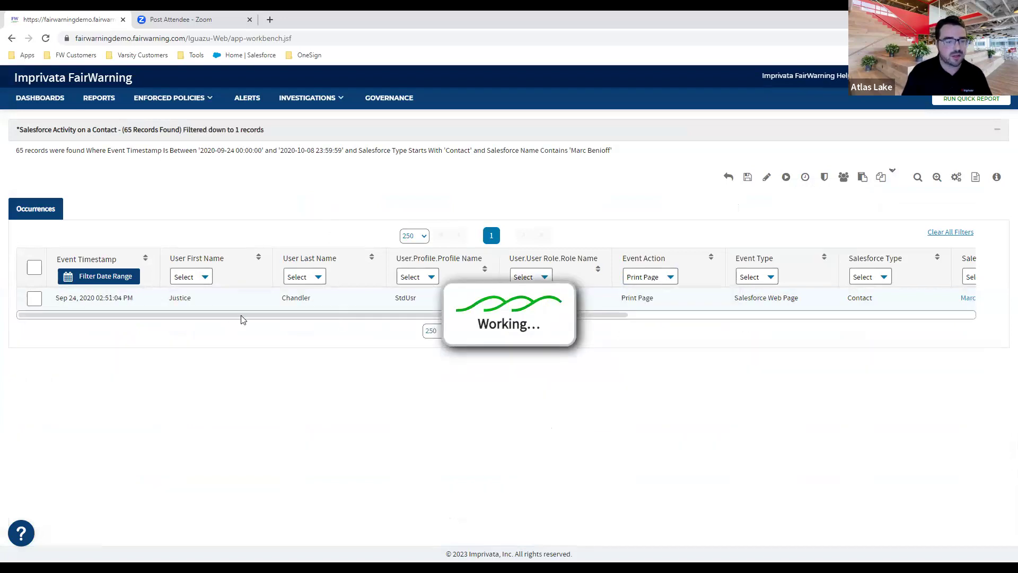
drag(237, 316, 542, 323)
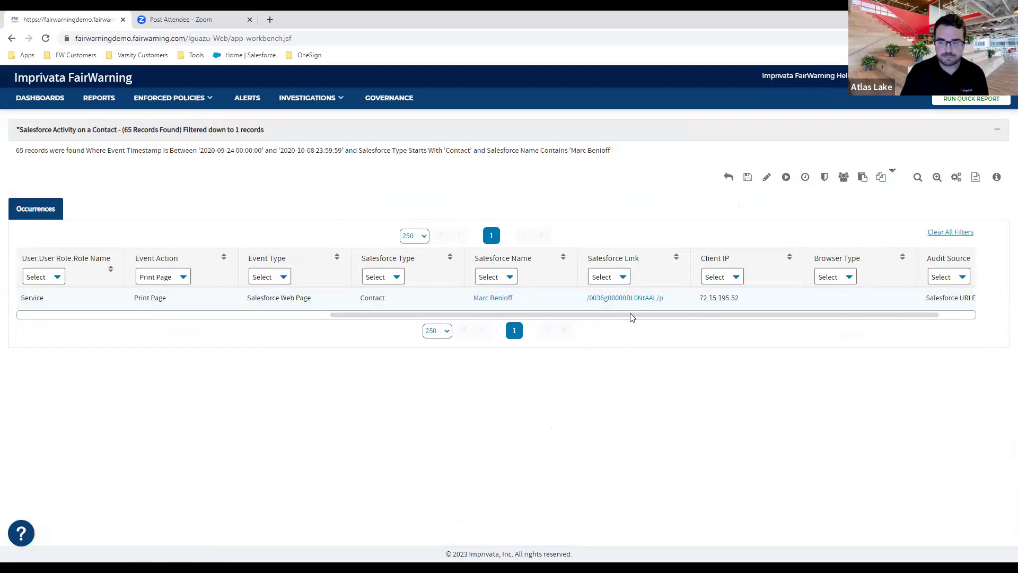
drag(631, 317, 318, 316)
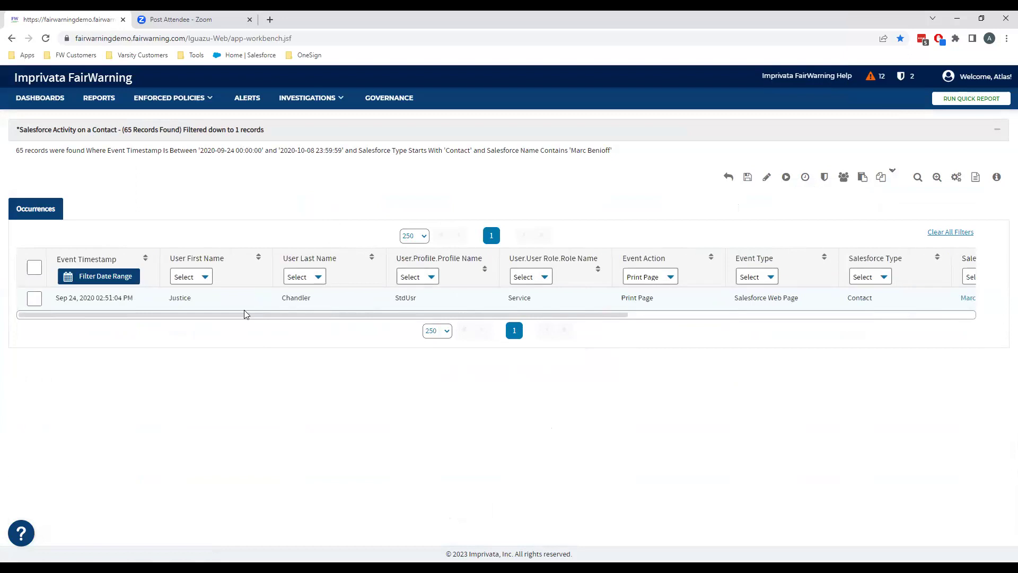
- Remove the Print Page filter from the Event Action column
click(670, 277)
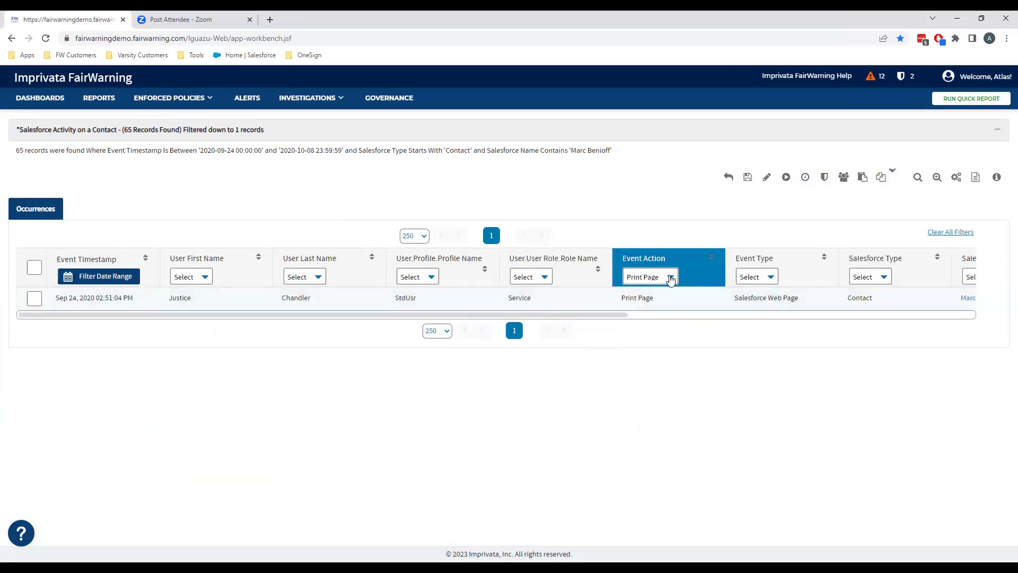
click(671, 406)
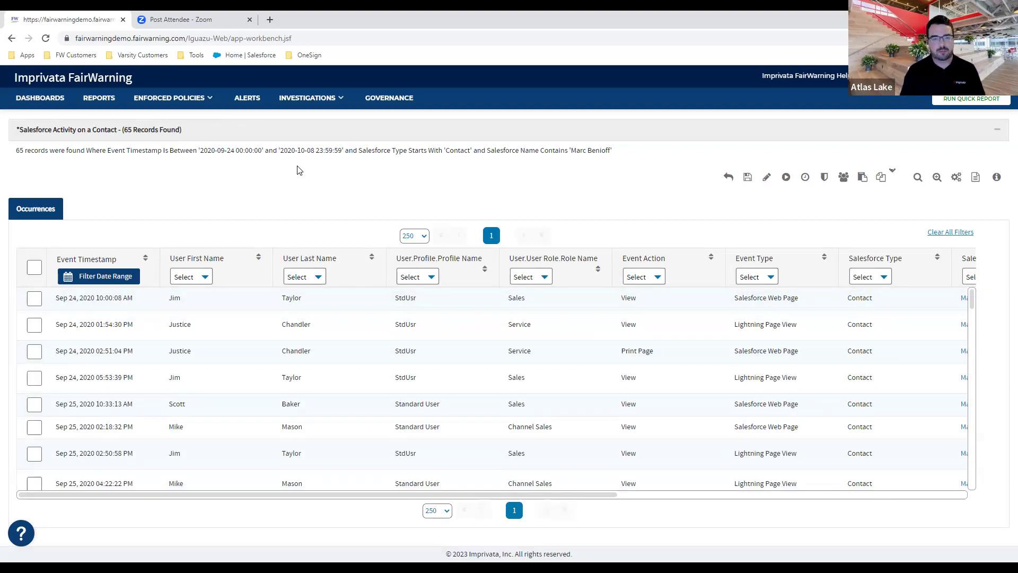
- Open the details of the Abnormal Access of Opportunities alert and examine its event chart against the threshold and average
click(249, 98)
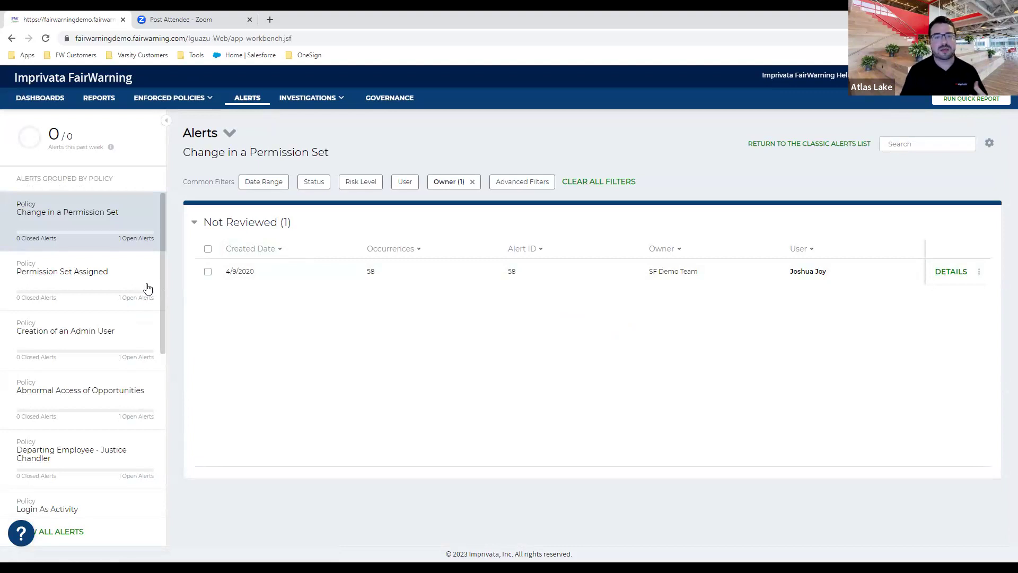
click(124, 406)
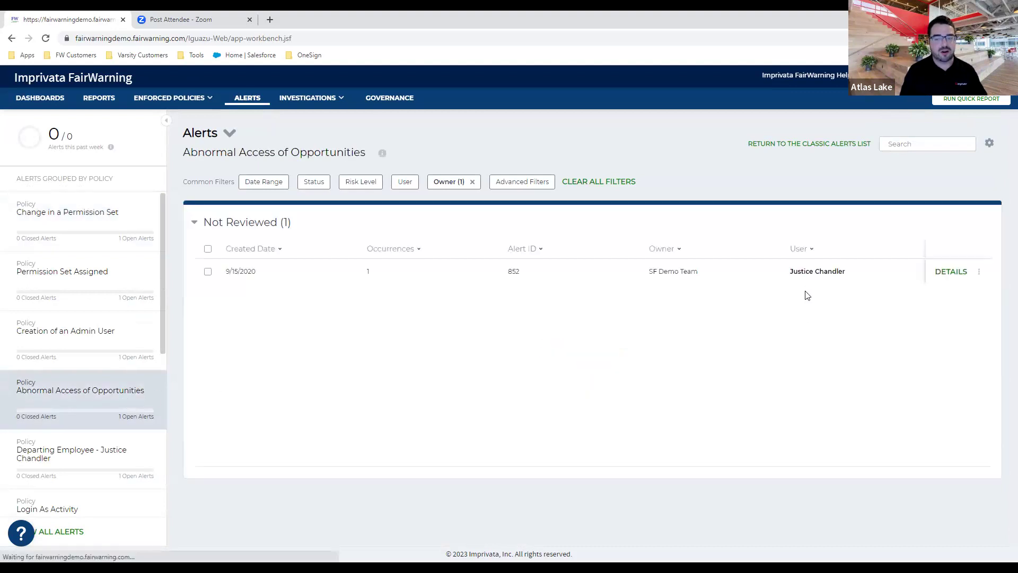
click(962, 275)
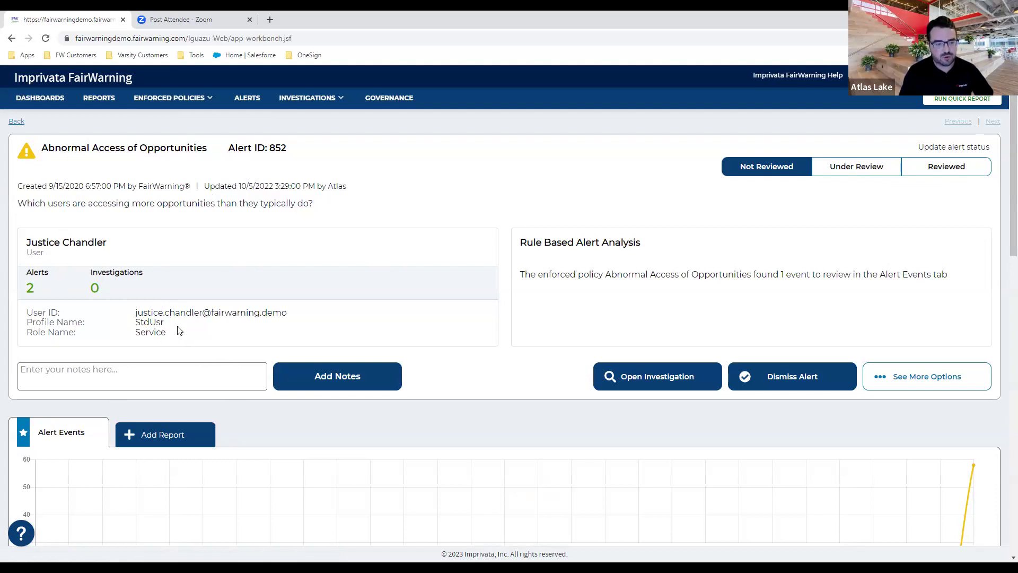
scroll(179, 330, down, 4)
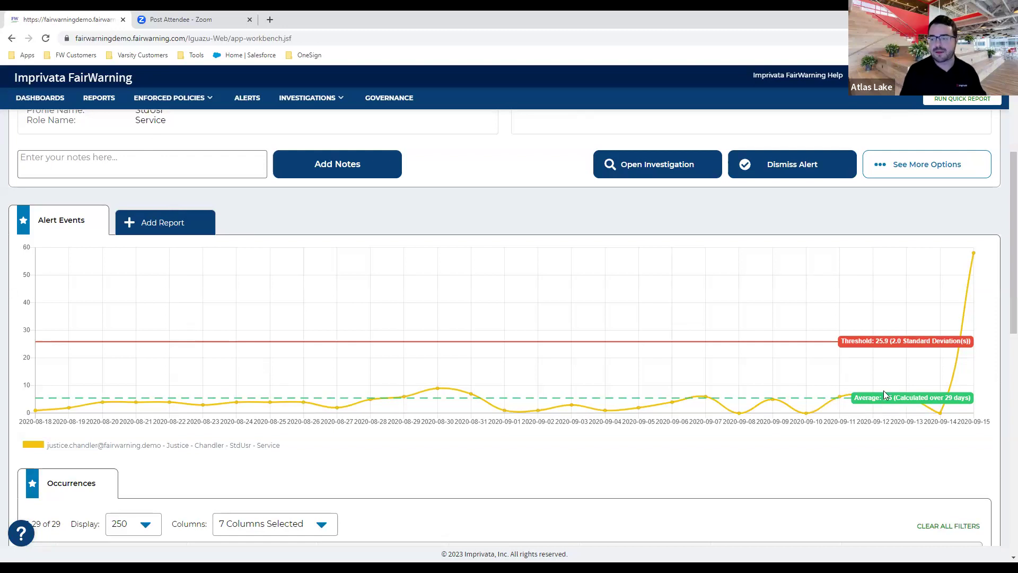
mouse_move(974, 254)
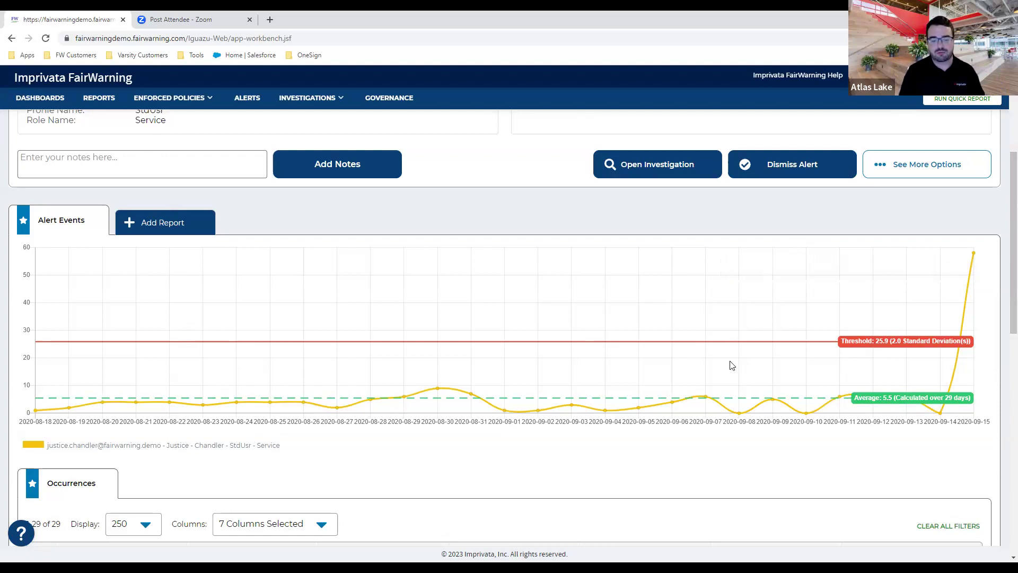
- Drill down into the flagged 2020-09-15 occurrence and examine its events, including Salesforce type, name, client IP and session columns
scroll(752, 302, down, 15)
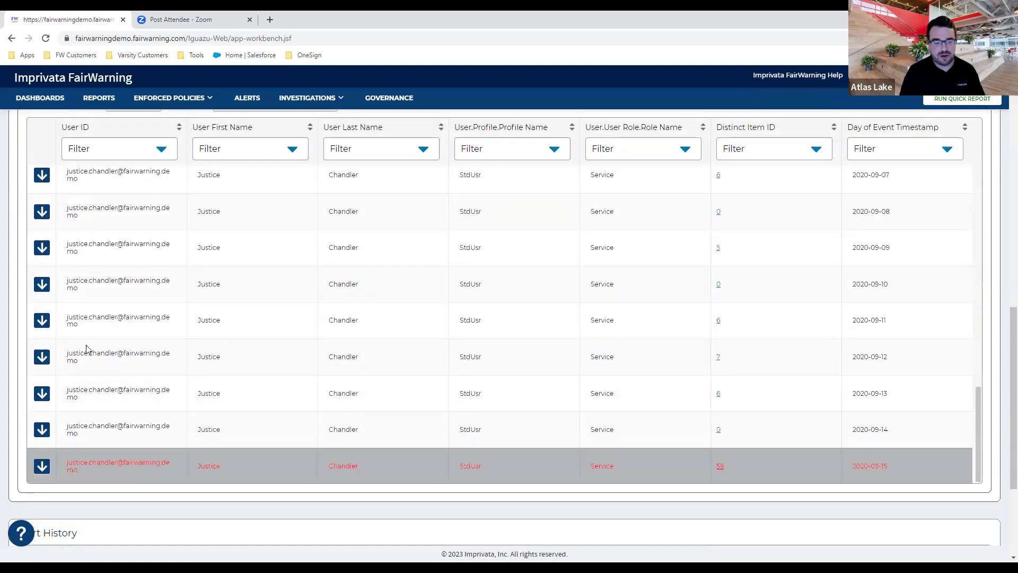
click(42, 466)
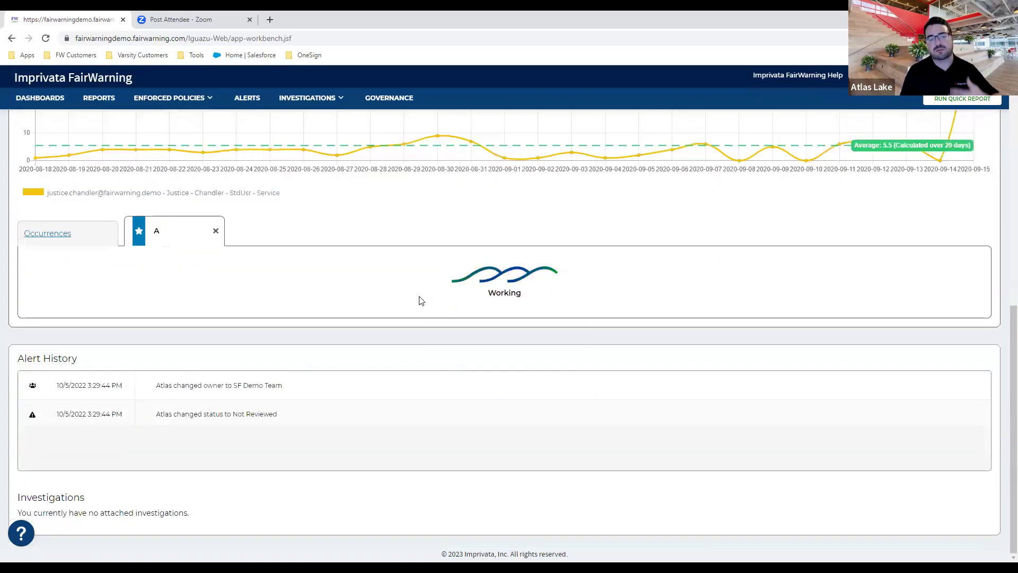
scroll(418, 297, up, 3)
scroll(424, 302, down, 1)
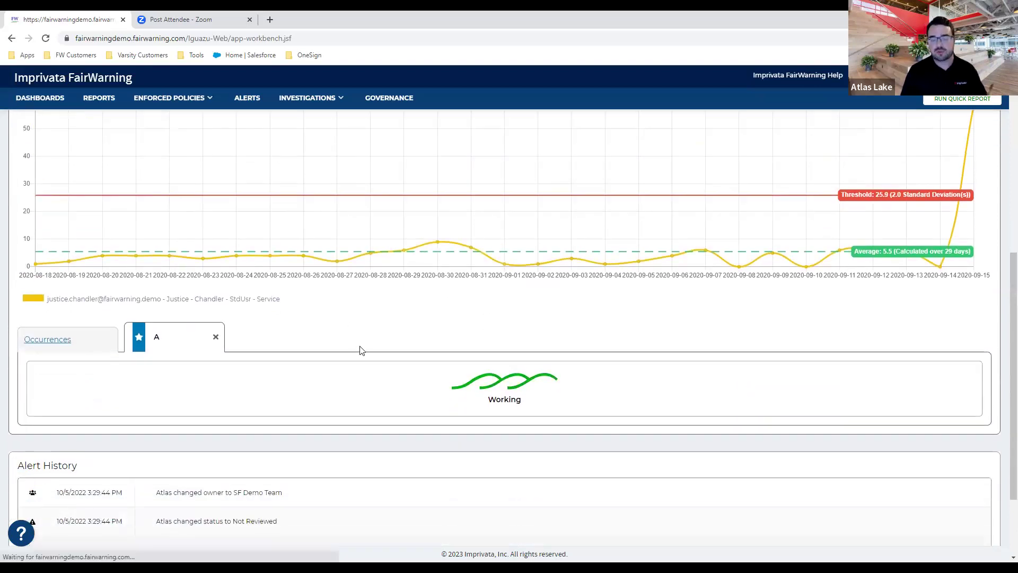
scroll(357, 316, down, 3)
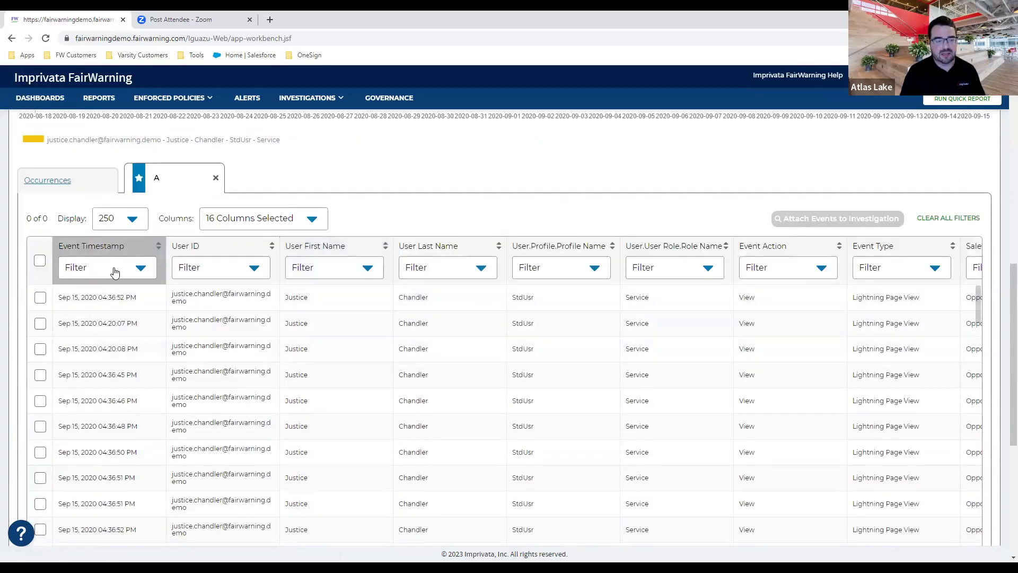
scroll(445, 389, right, 8)
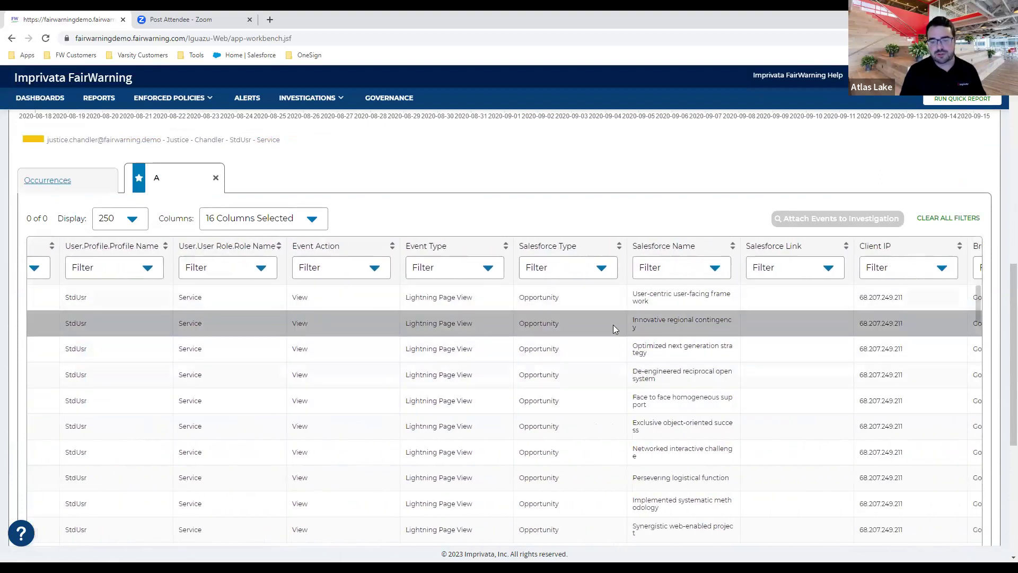
scroll(603, 417, down, 1)
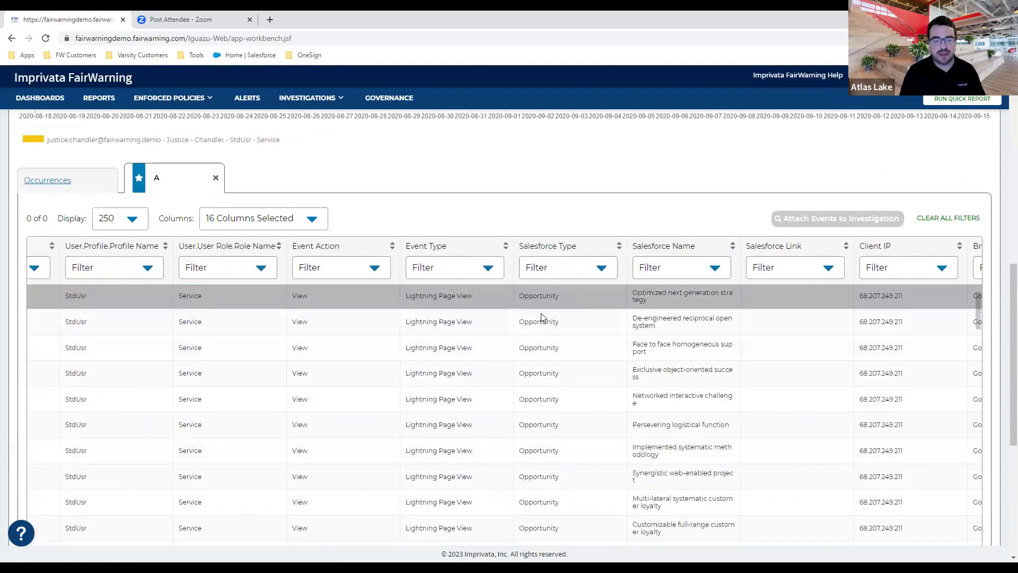
scroll(559, 364, right, 8)
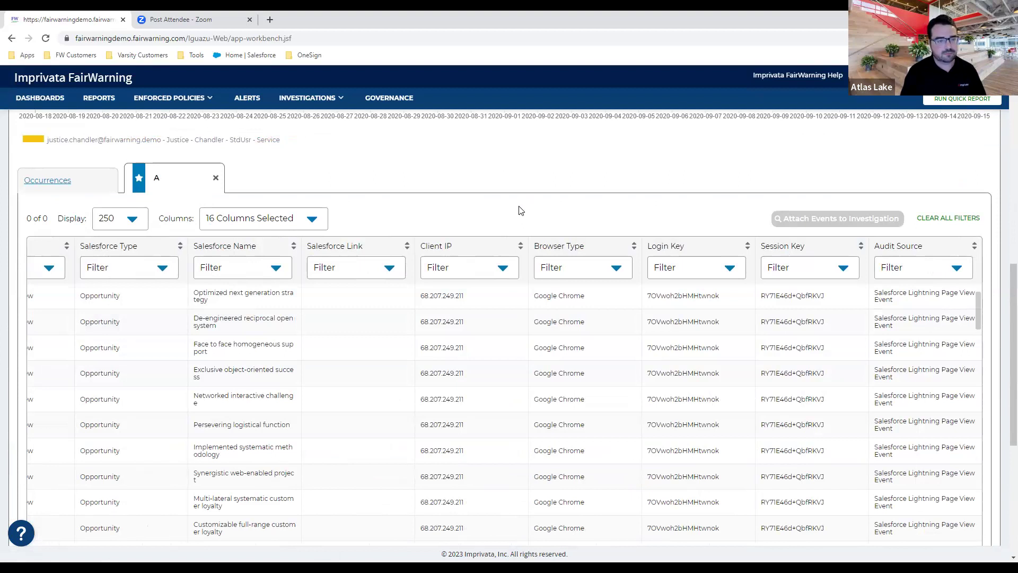
- Return to the alert summary and view the additional options for handling the alert without choosing one
scroll(519, 212, up, 5)
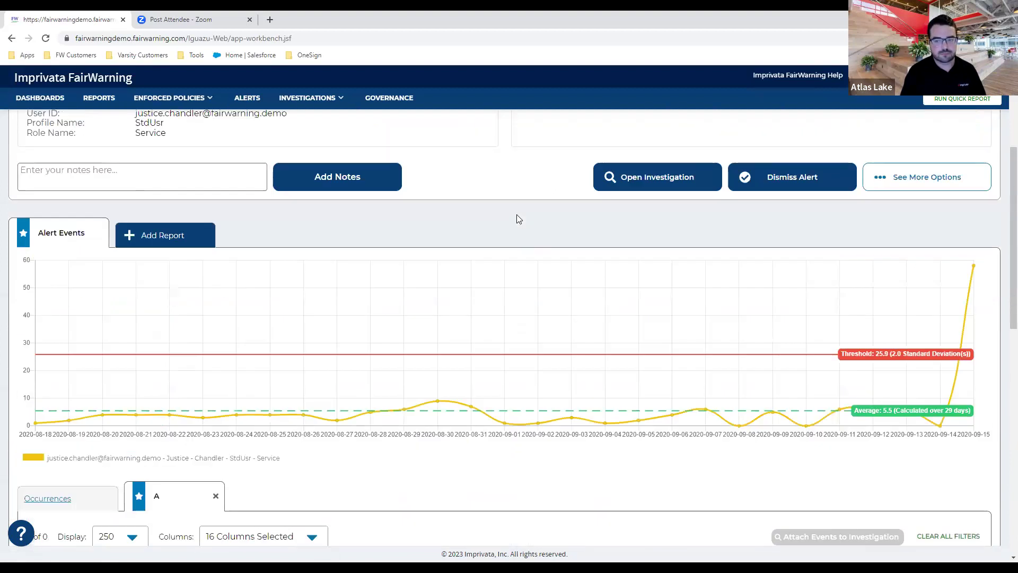
scroll(519, 219, up, 4)
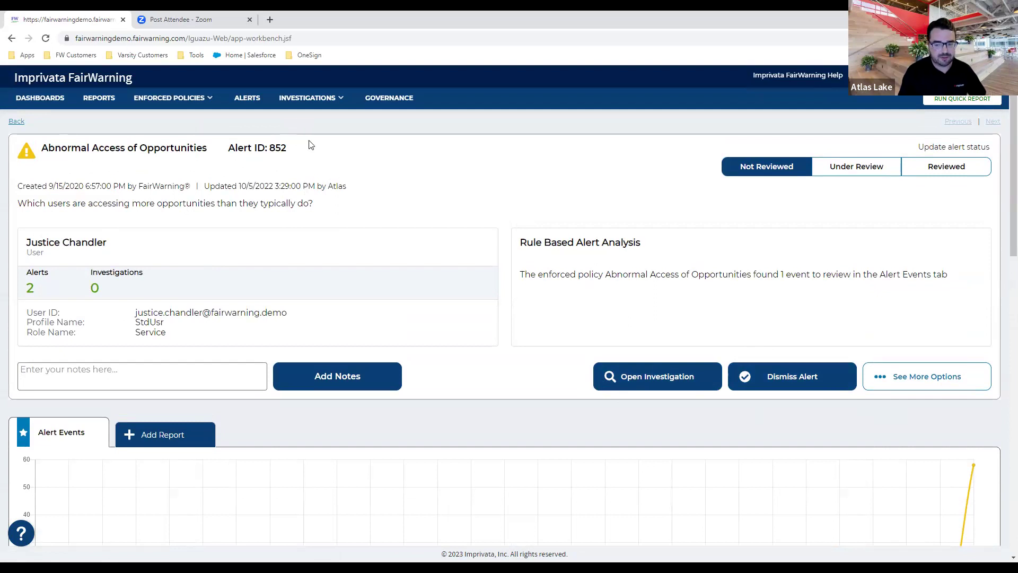
click(949, 383)
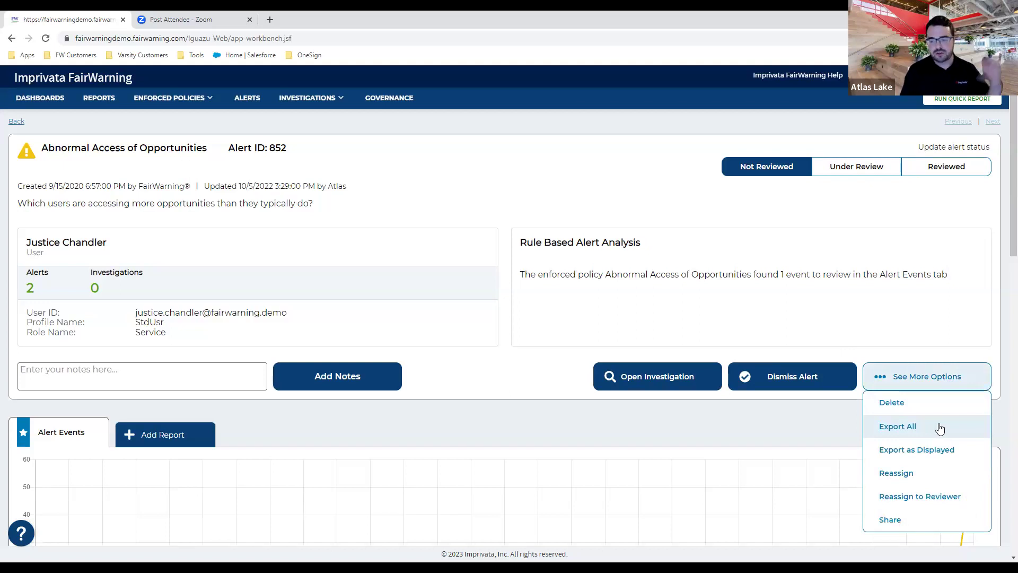
click(324, 279)
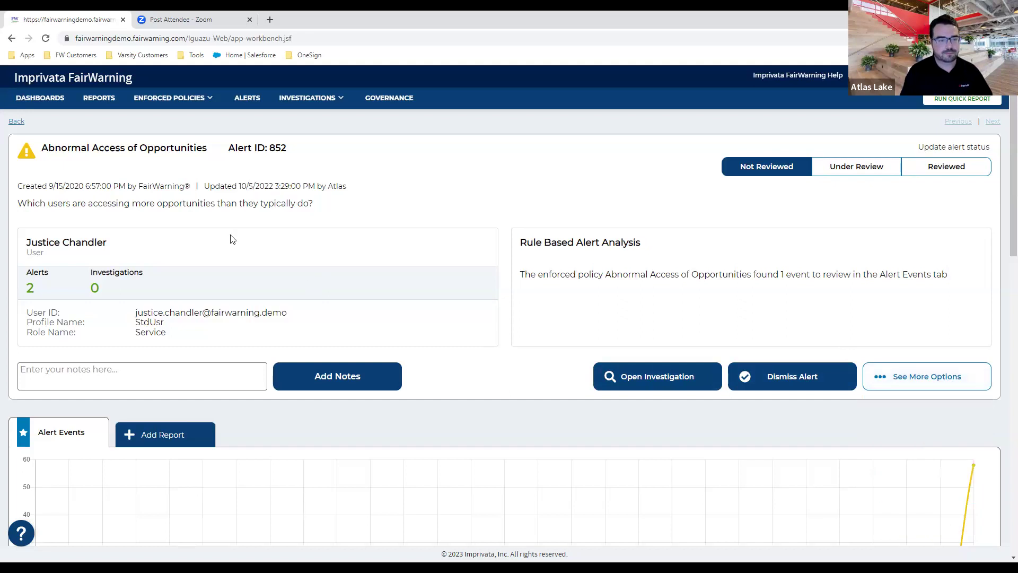
- Go back to the alerts list, open the details of the Login As Activity alert and look over its alert events
click(18, 122)
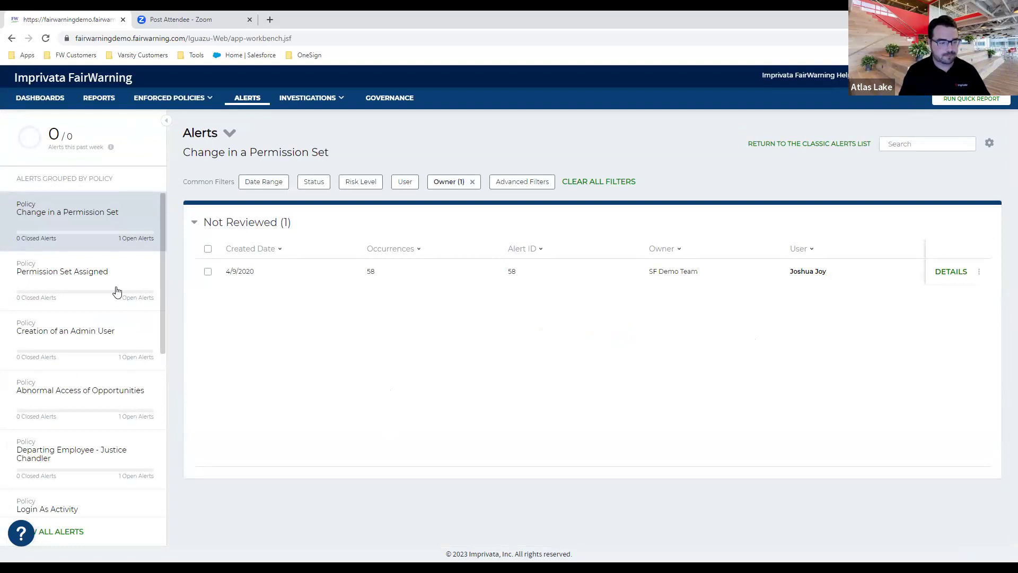
scroll(116, 292, down, 3)
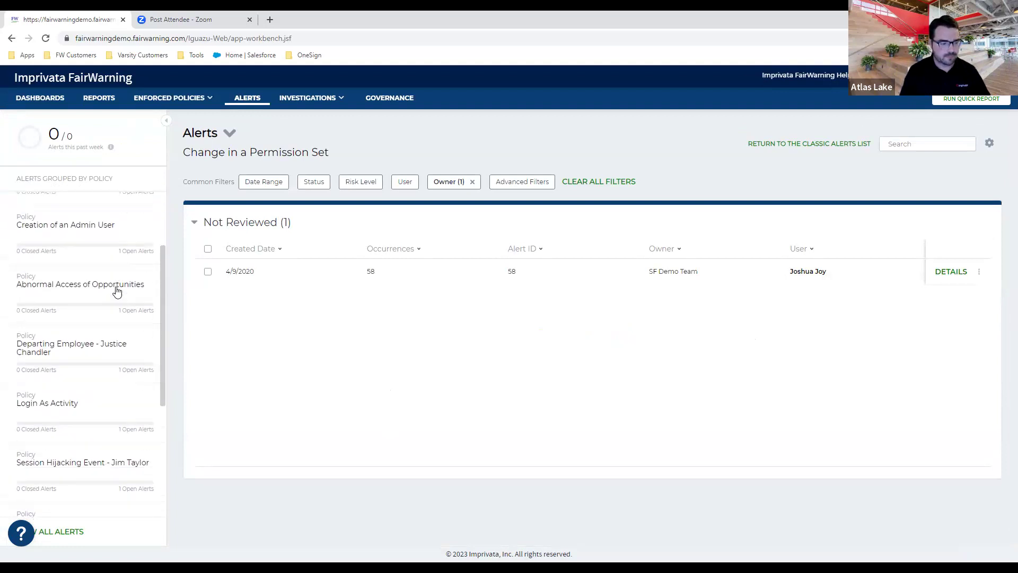
scroll(115, 295, down, 2)
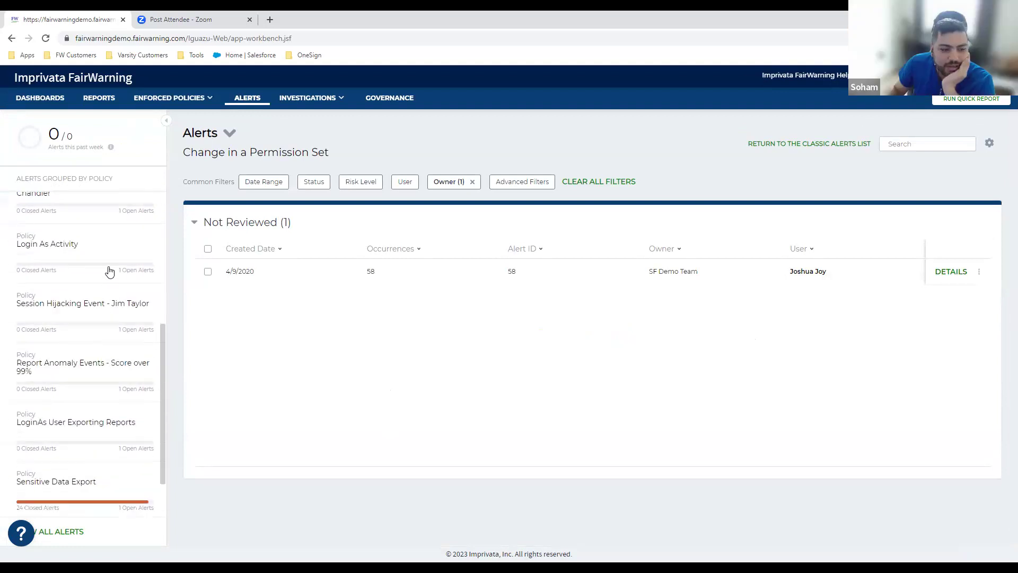
click(109, 271)
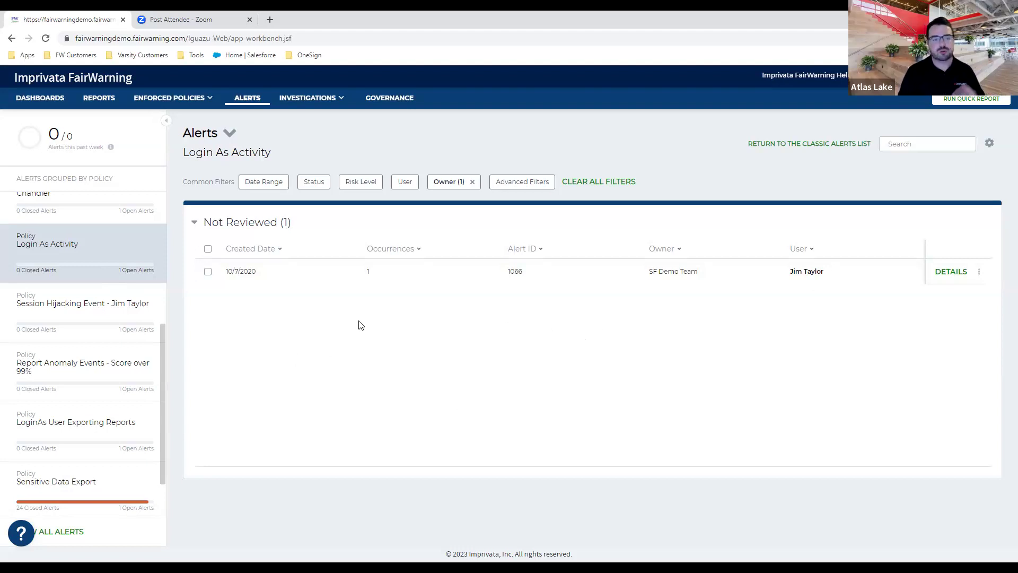
click(951, 271)
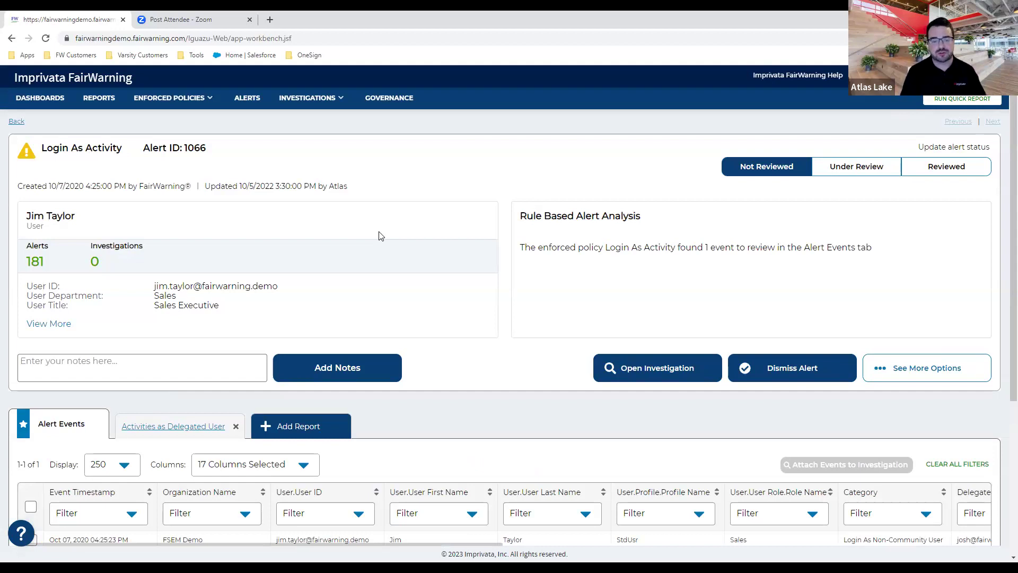
scroll(387, 249, down, 2)
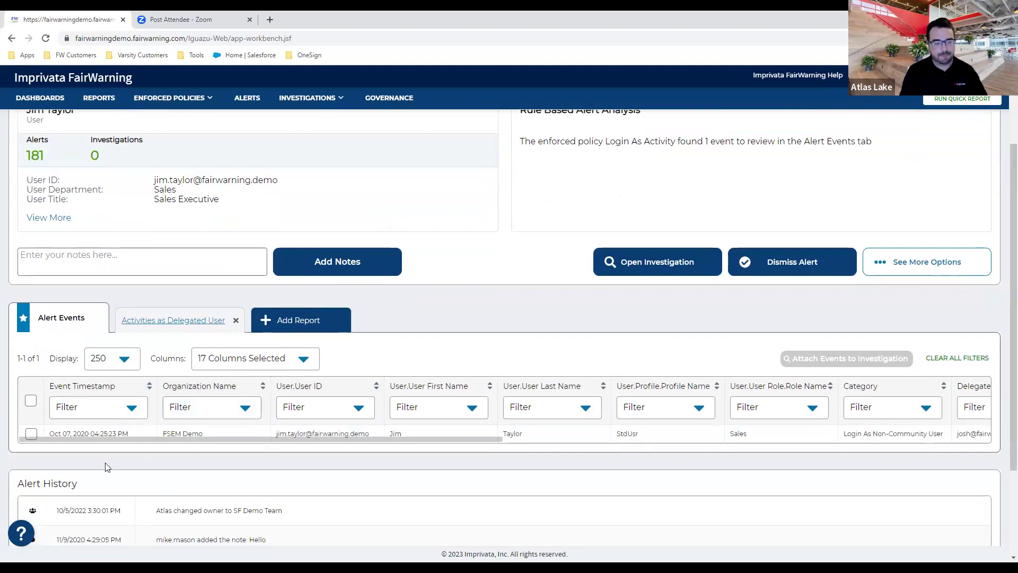
- Examine the Login As Activity alert event across its columns, including category, delegated user name, platform, browser, login key and source IP
scroll(266, 445, right, 2)
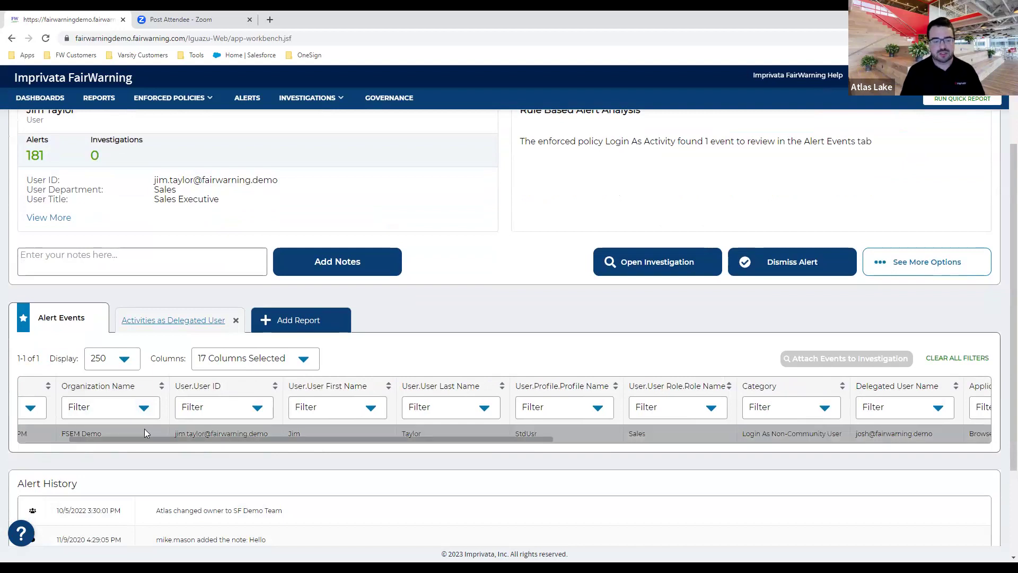
drag(177, 439, 247, 441)
drag(387, 445, 472, 458)
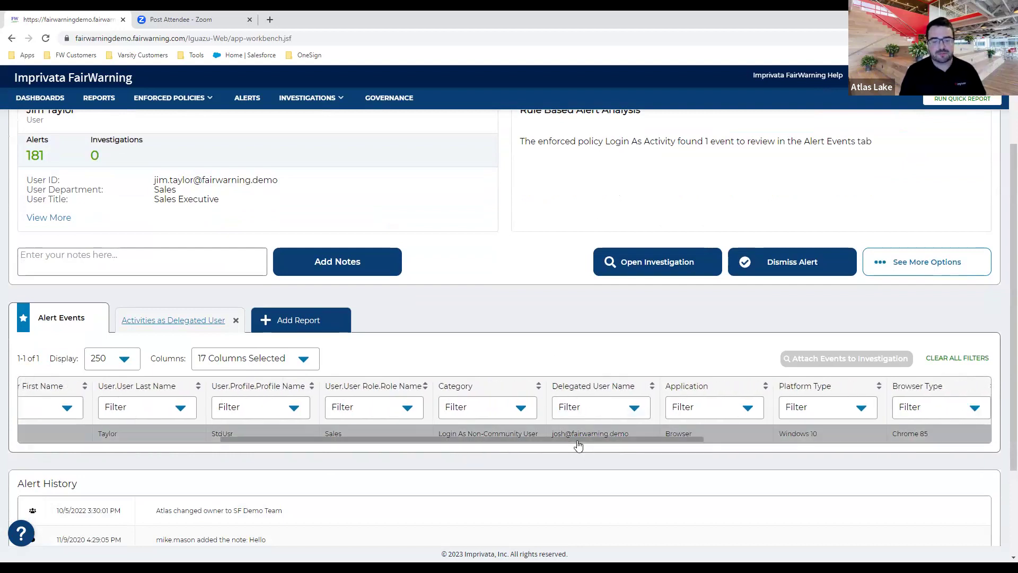
drag(578, 444, 792, 466)
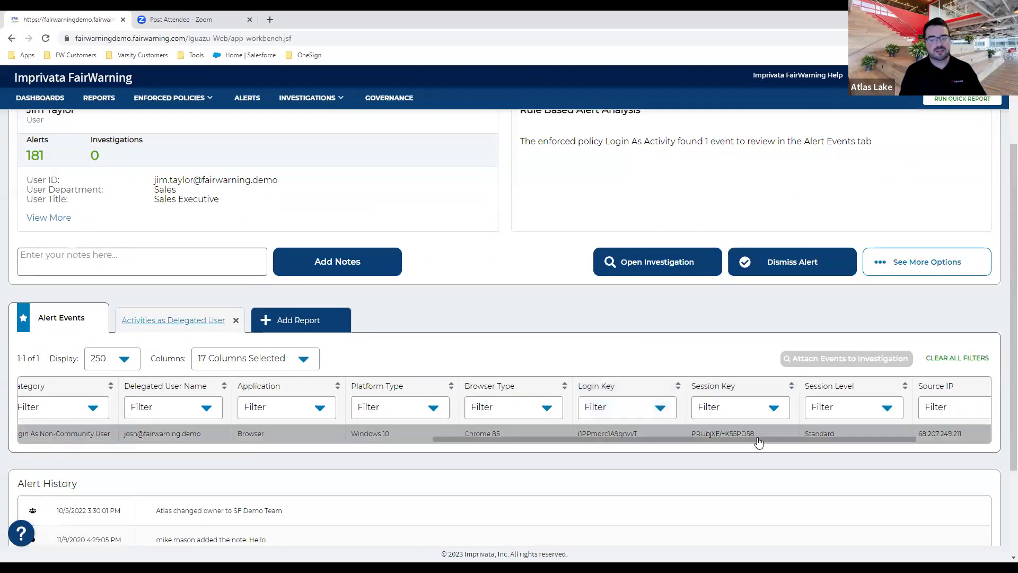
drag(557, 438, 87, 417)
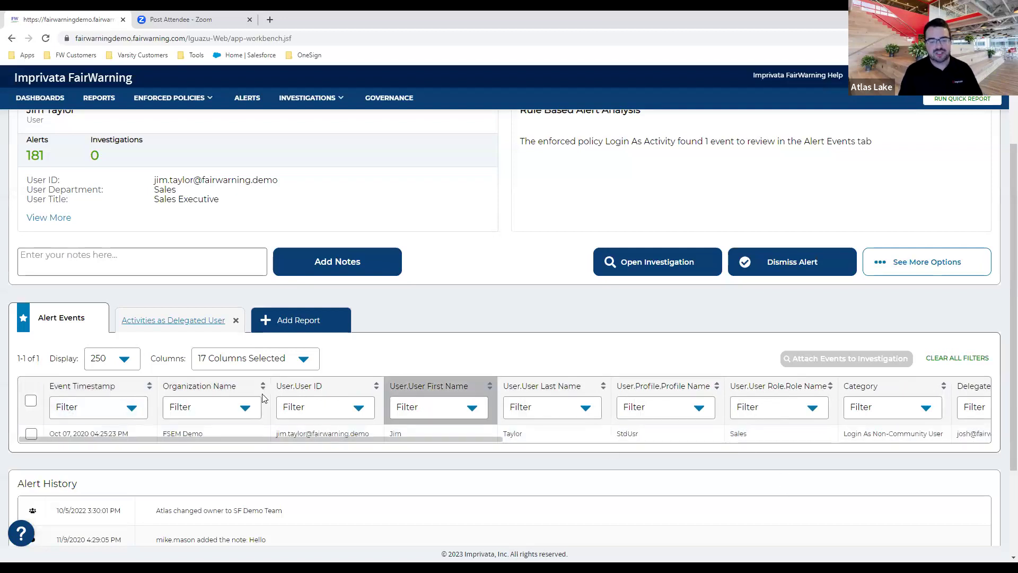
- Open the Activities as Delegated User report for the alert and select its LoginAs Event Stream record
click(192, 321)
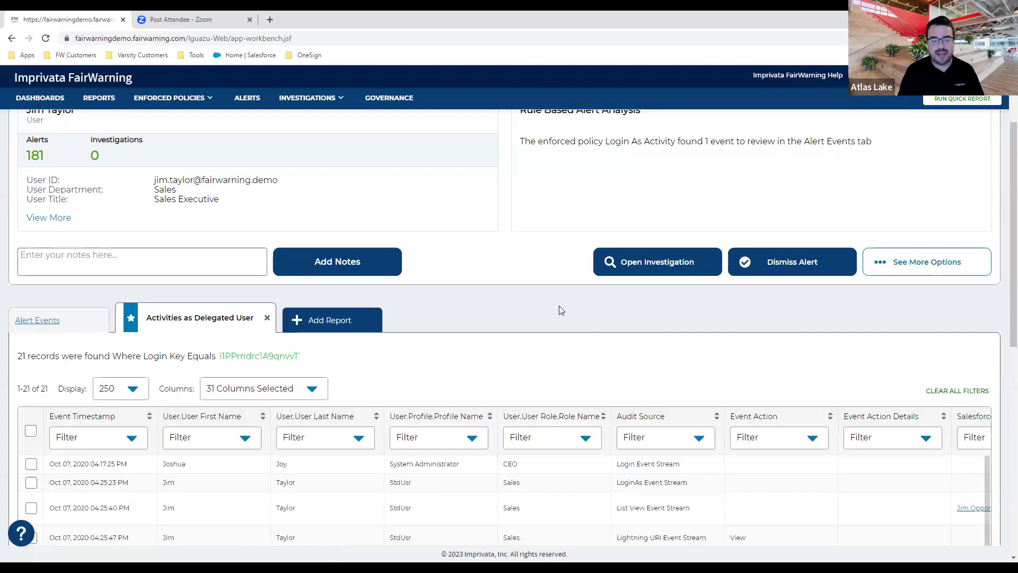
scroll(191, 297, down, 4)
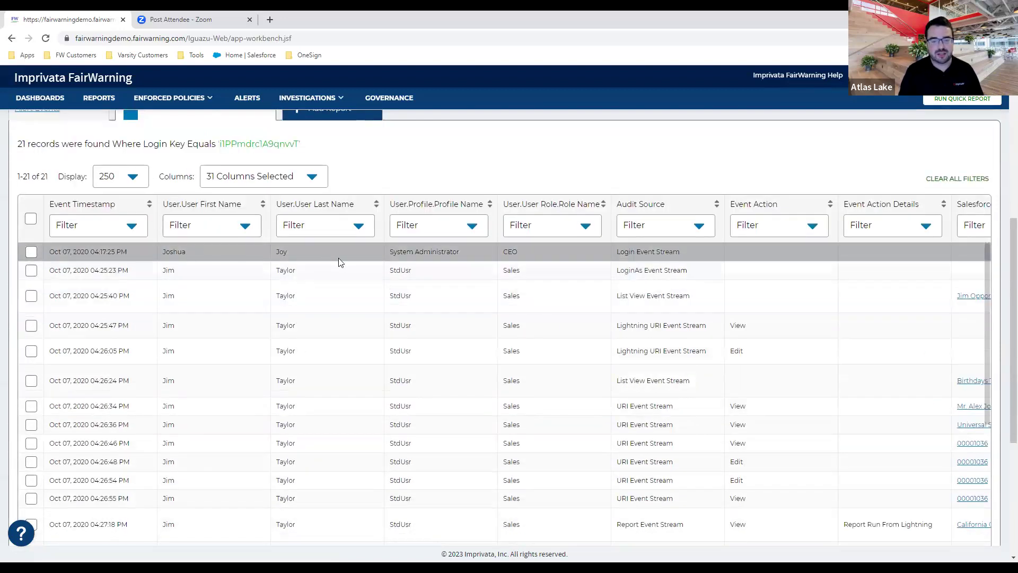
click(168, 273)
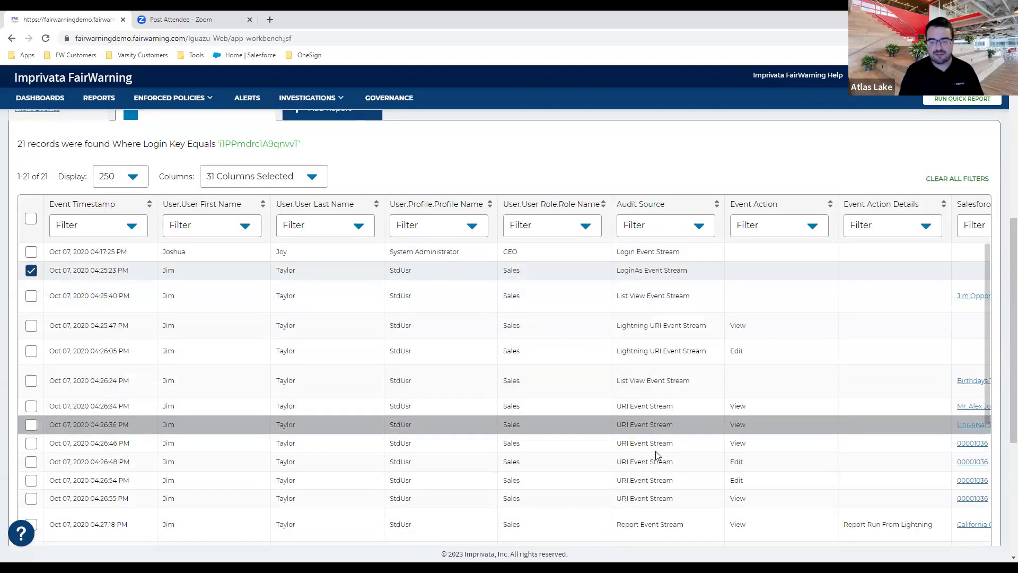
- Filter the delegated user's activities to the Export event action and examine the exported reports' Salesforce names, links and session keys
click(812, 226)
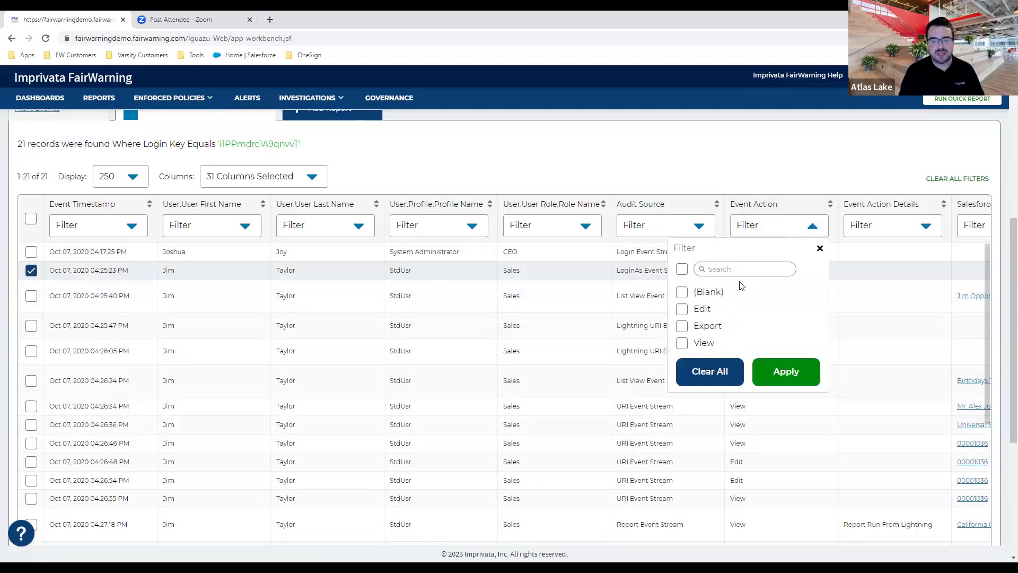
click(705, 328)
click(795, 374)
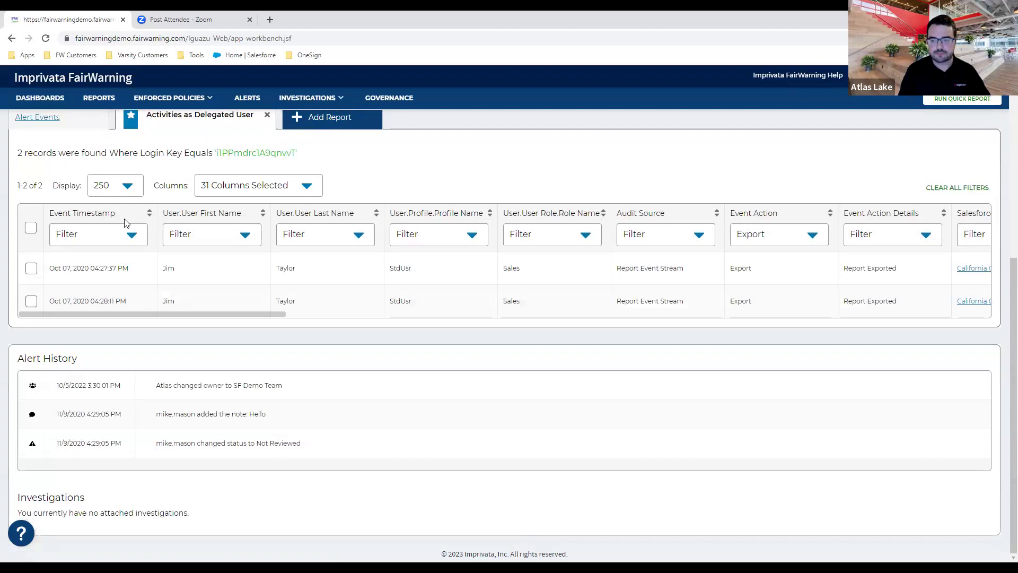
drag(145, 314, 356, 332)
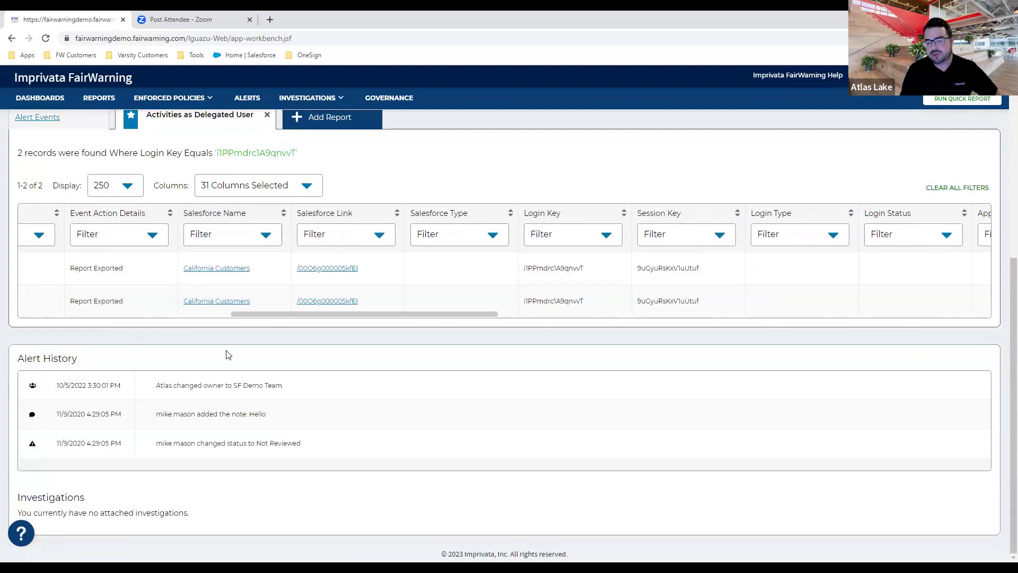
drag(292, 316, 220, 312)
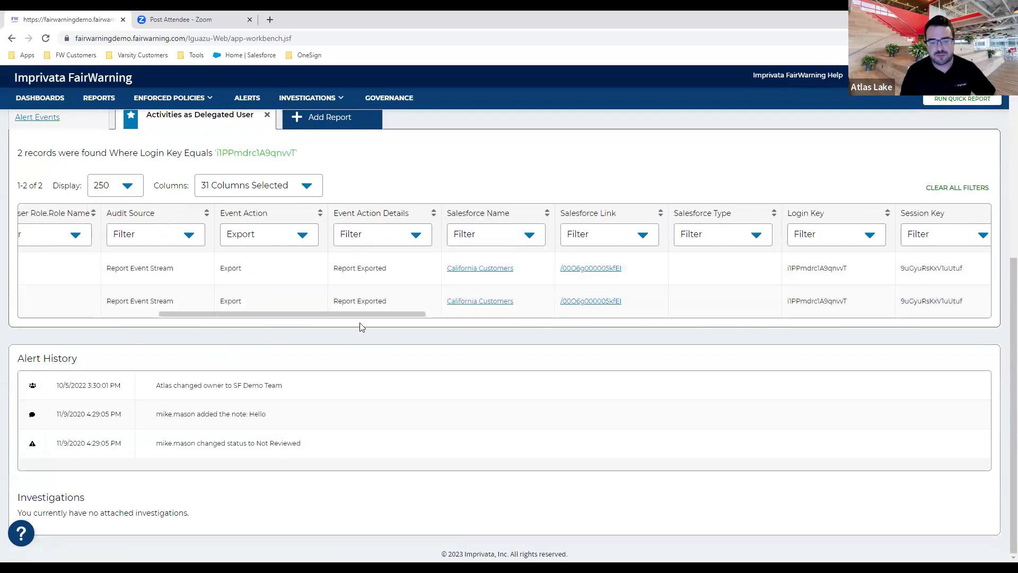
drag(357, 317, 186, 320)
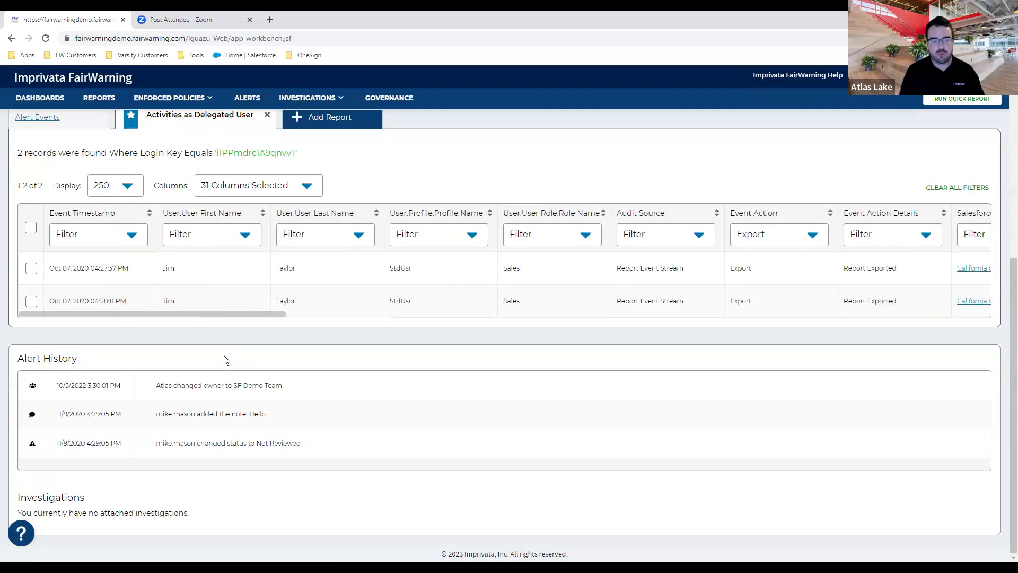
- Go back to the alerts list and show the alerts of the LoginAs User Exporting Reports policy
scroll(232, 363, up, 4)
scroll(230, 363, up, 2)
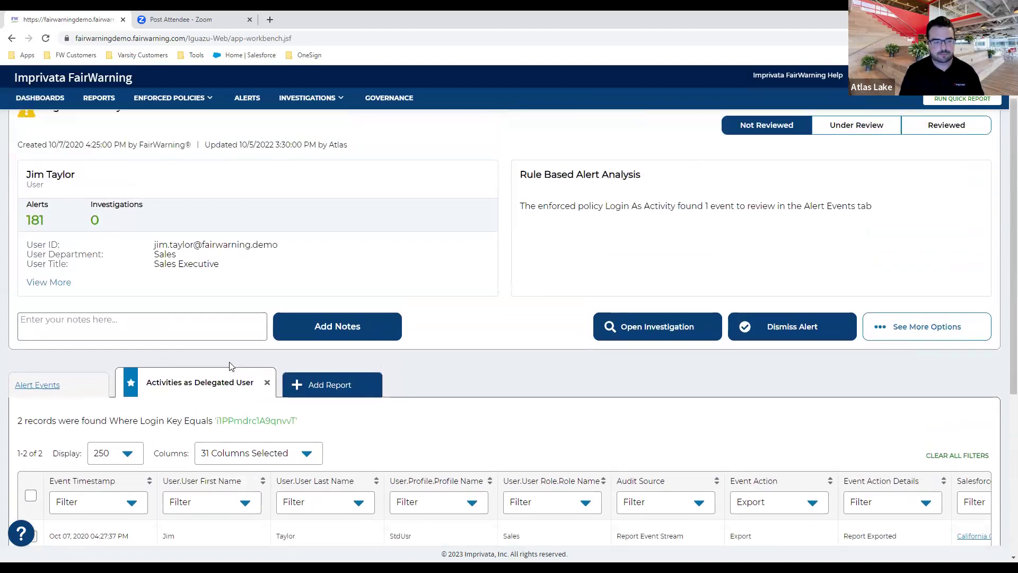
click(22, 123)
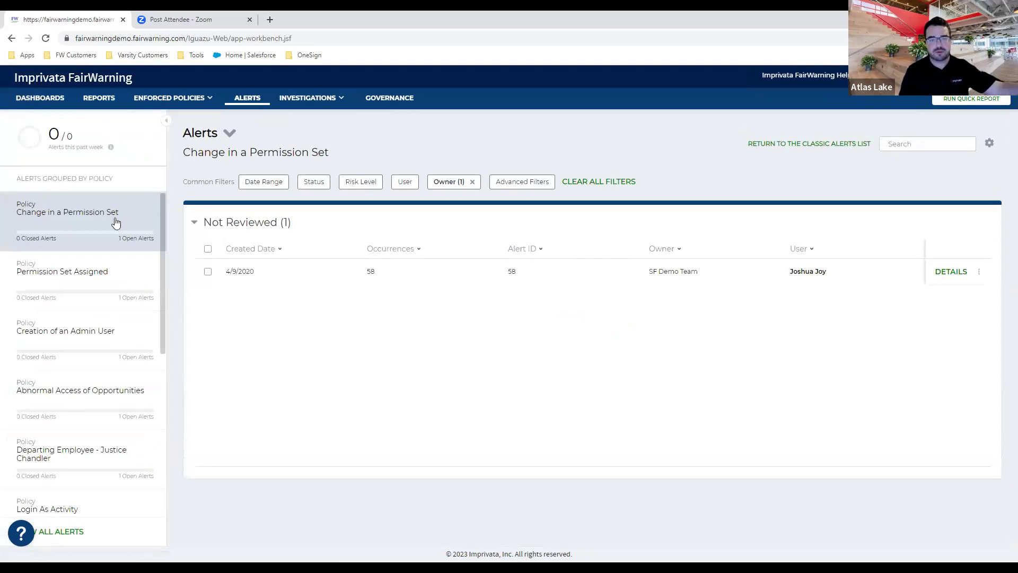
scroll(125, 295, down, 5)
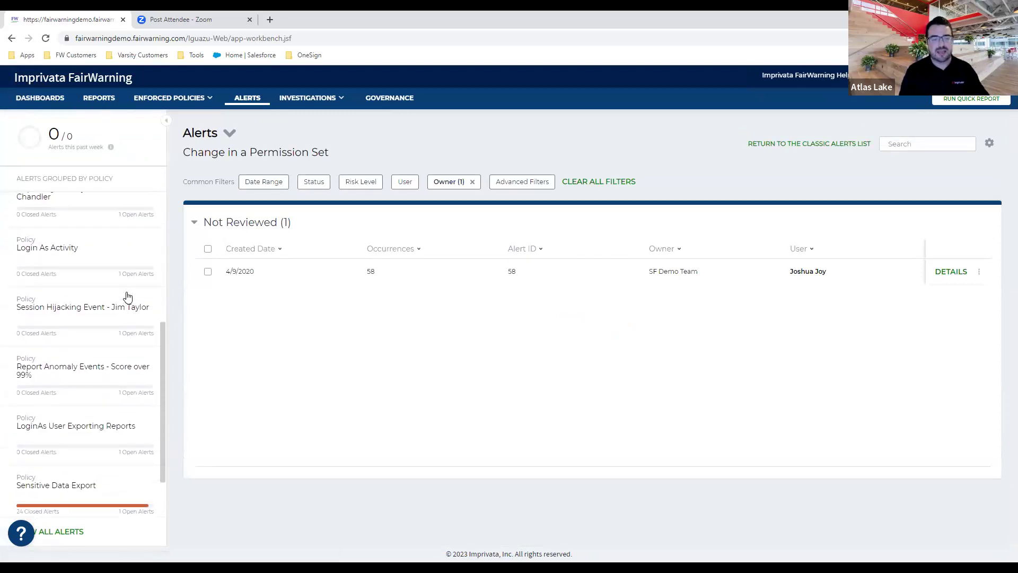
scroll(48, 366, down, 1)
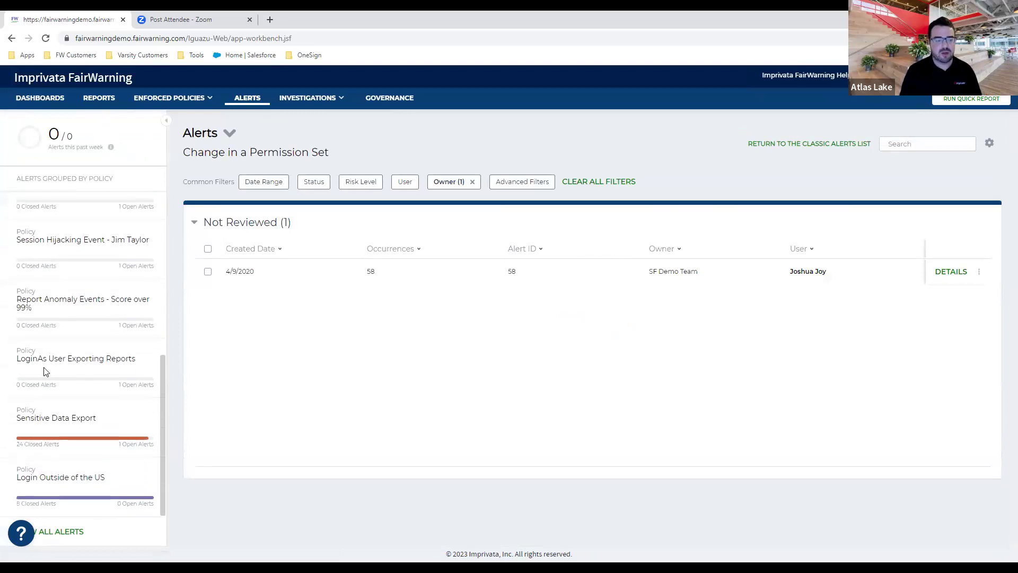
click(60, 360)
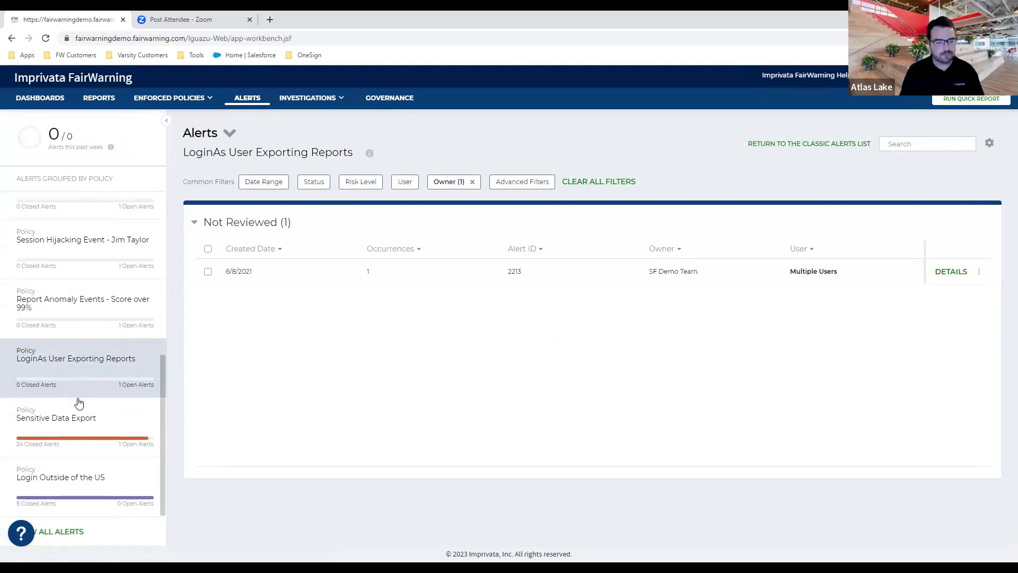
- Open the details of the Sensitive Data Export alert and examine its event's Salesforce name, report type, format and row count
click(76, 419)
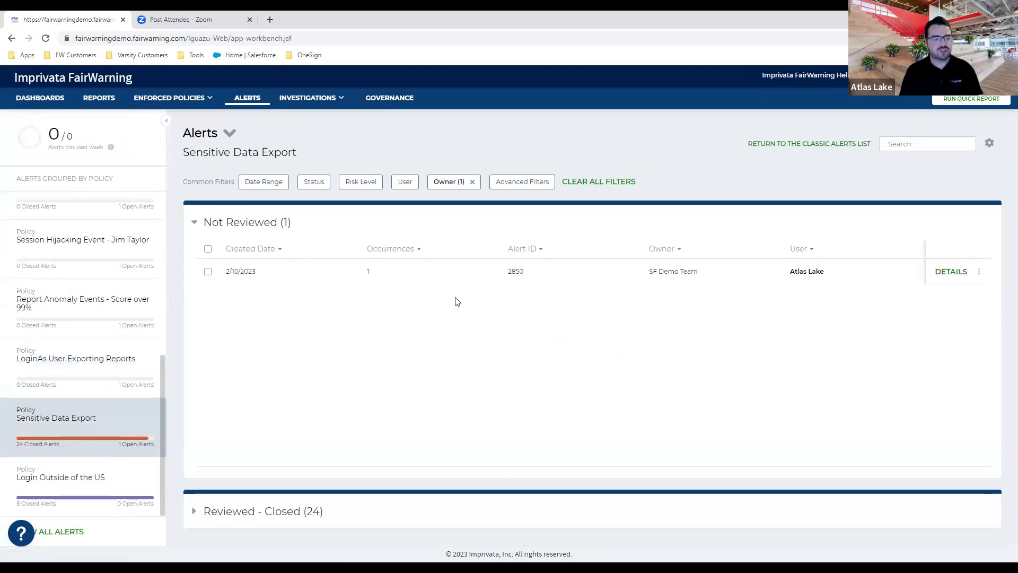
click(951, 271)
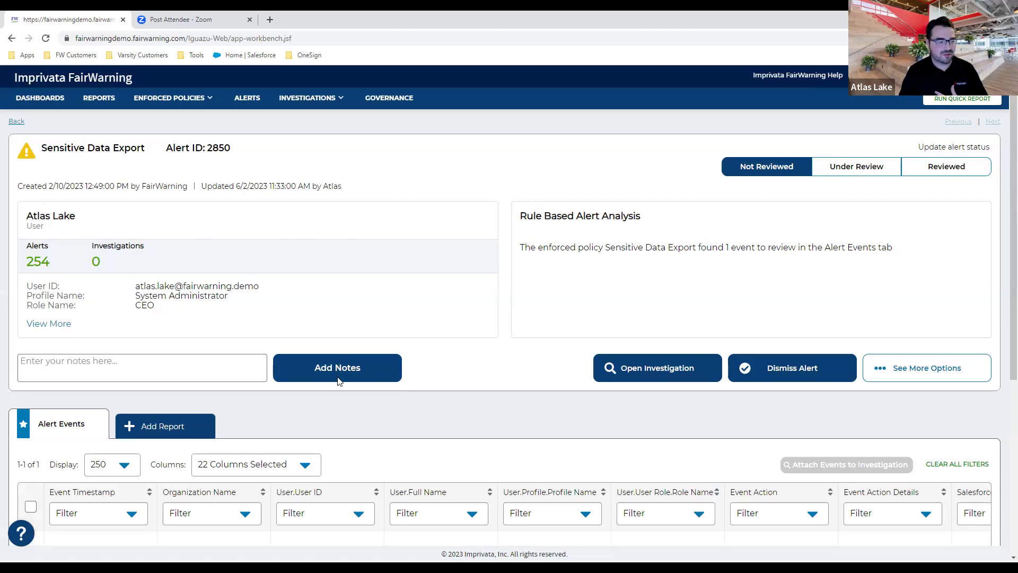
scroll(278, 319, down, 4)
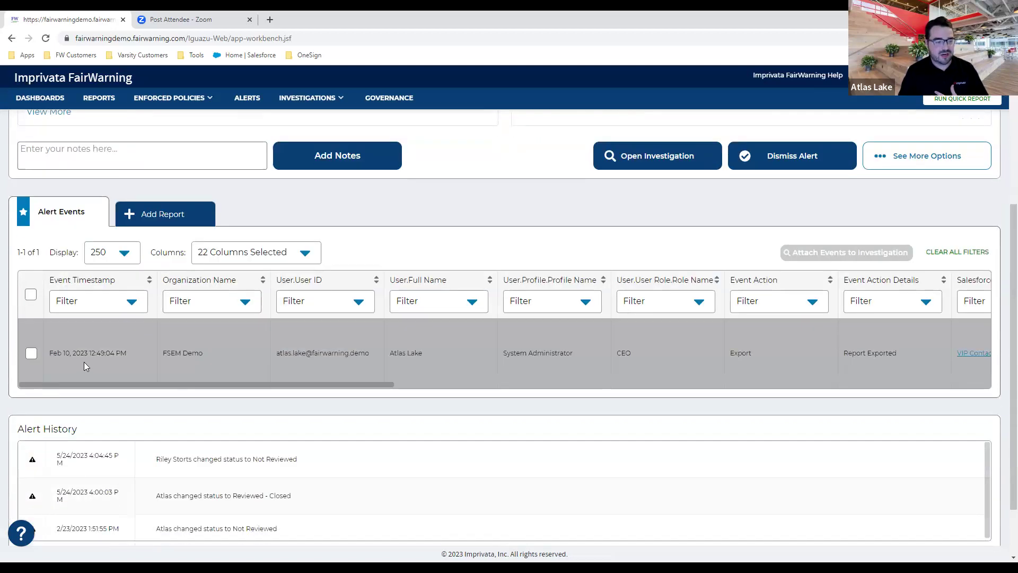
drag(236, 384, 427, 398)
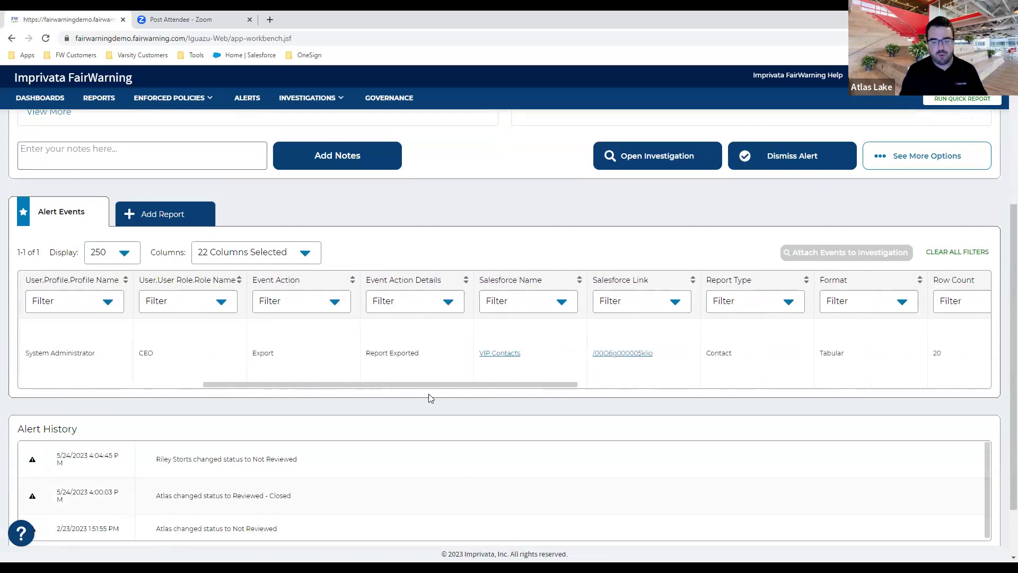
drag(516, 388, 718, 404)
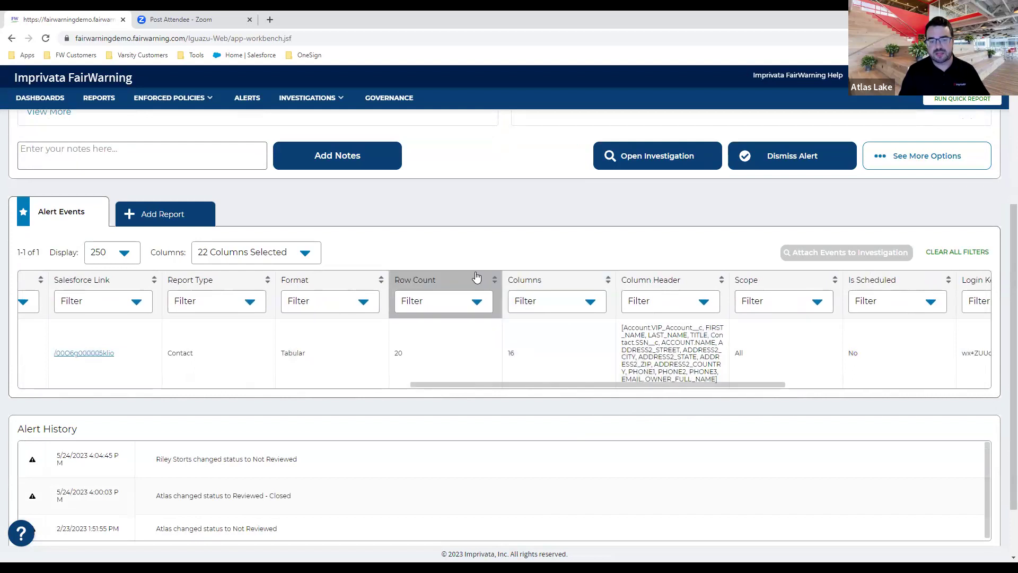
- Examine the export's column headers, highlighting the SSN and address fields, and look over its login, session and source IP columns
drag(582, 390, 601, 386)
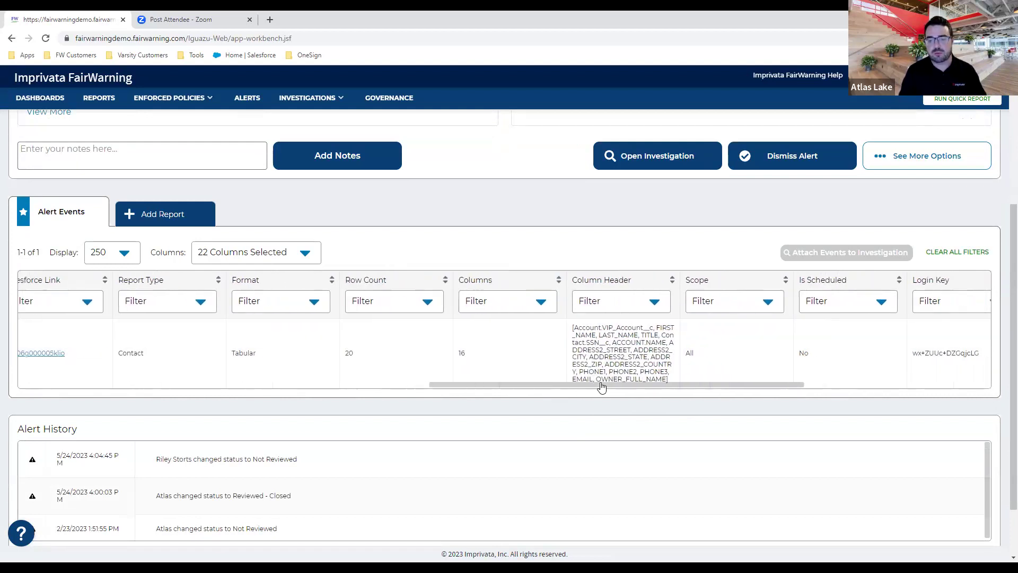
drag(584, 342, 622, 359)
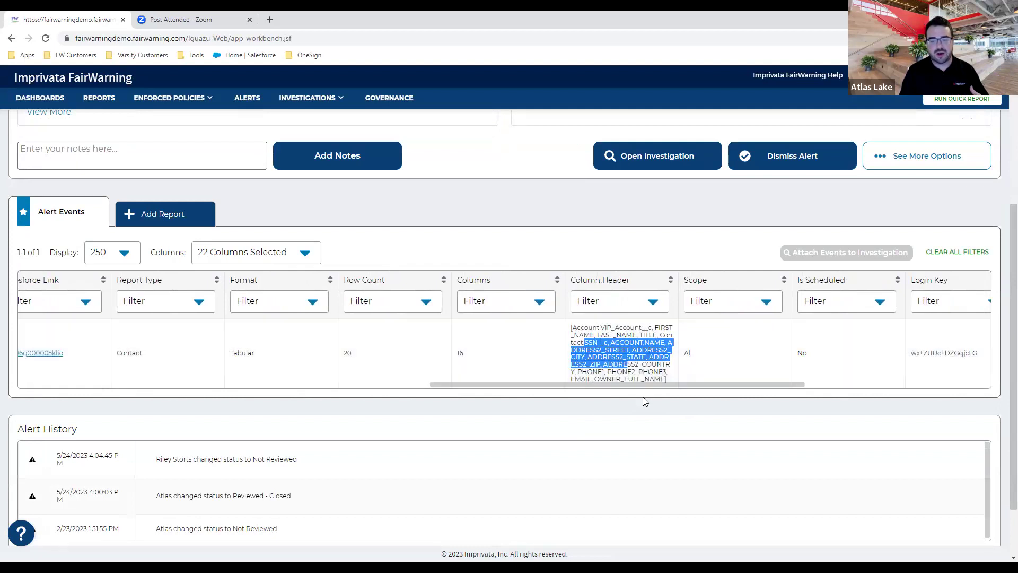
drag(644, 391, 645, 391)
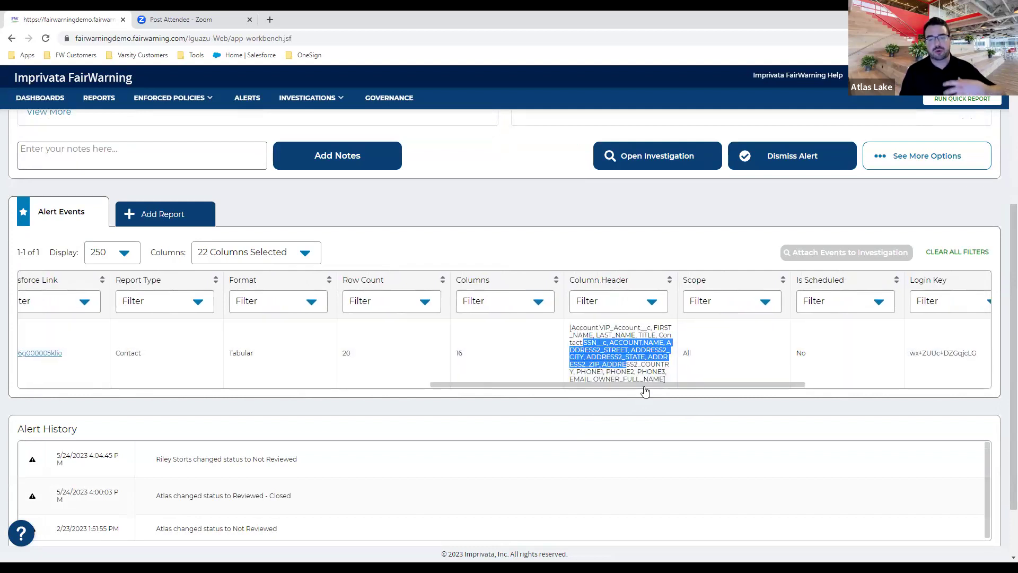
drag(645, 391, 839, 395)
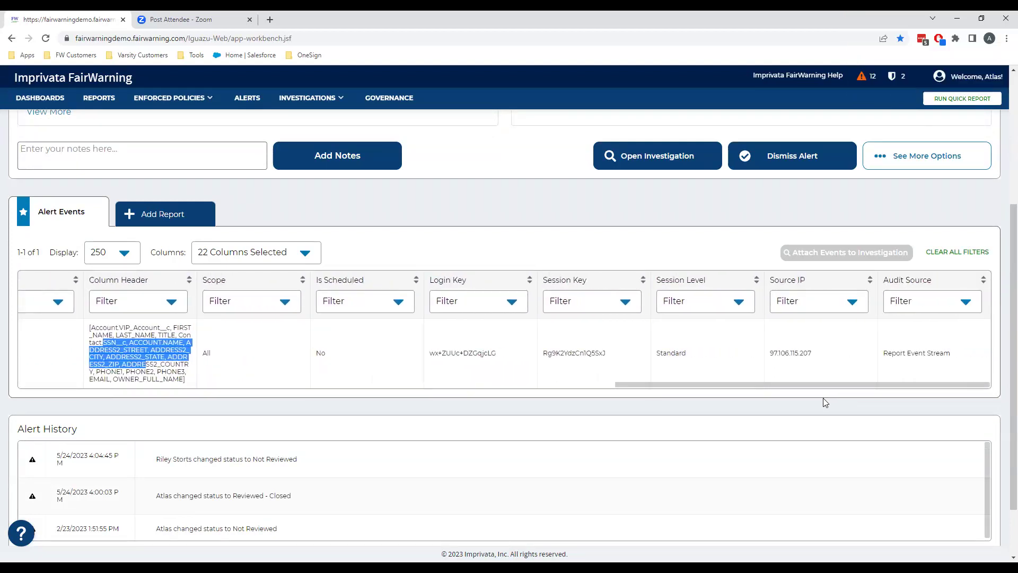
click(804, 404)
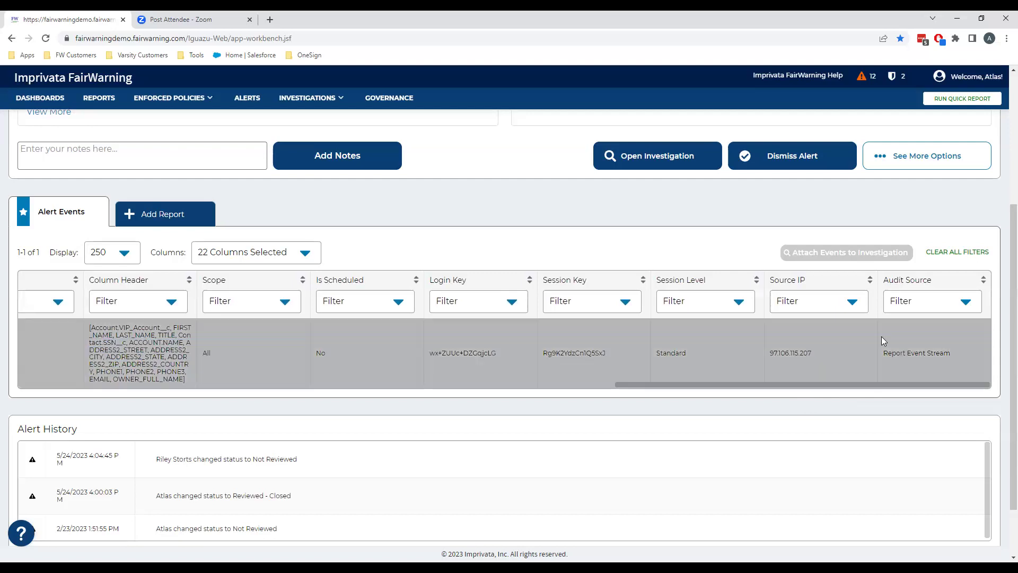
- Return to the alerts list, open the details of the Change in a Permission Set alert and bring up its alert events
scroll(420, 225, up, 4)
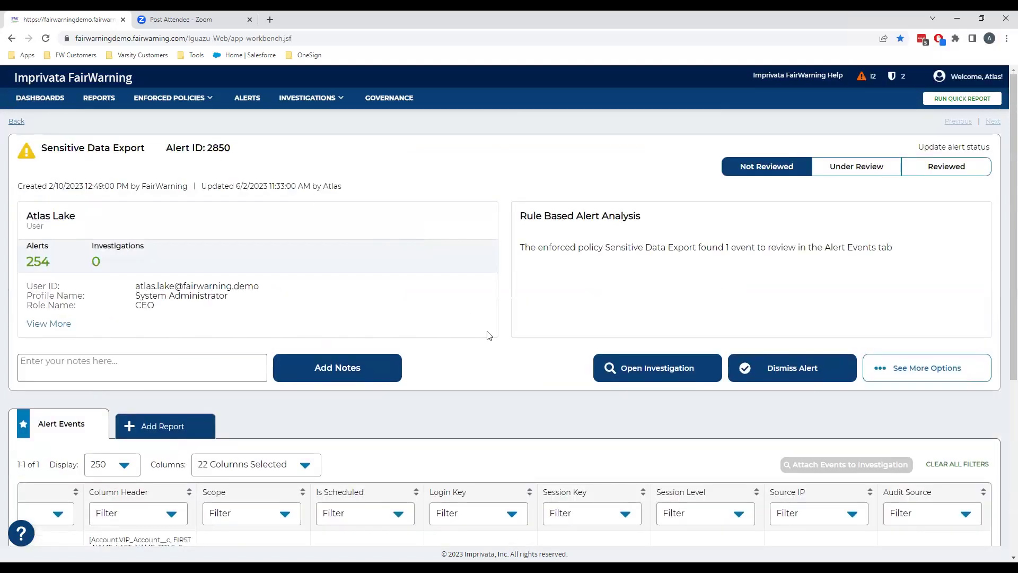
click(17, 121)
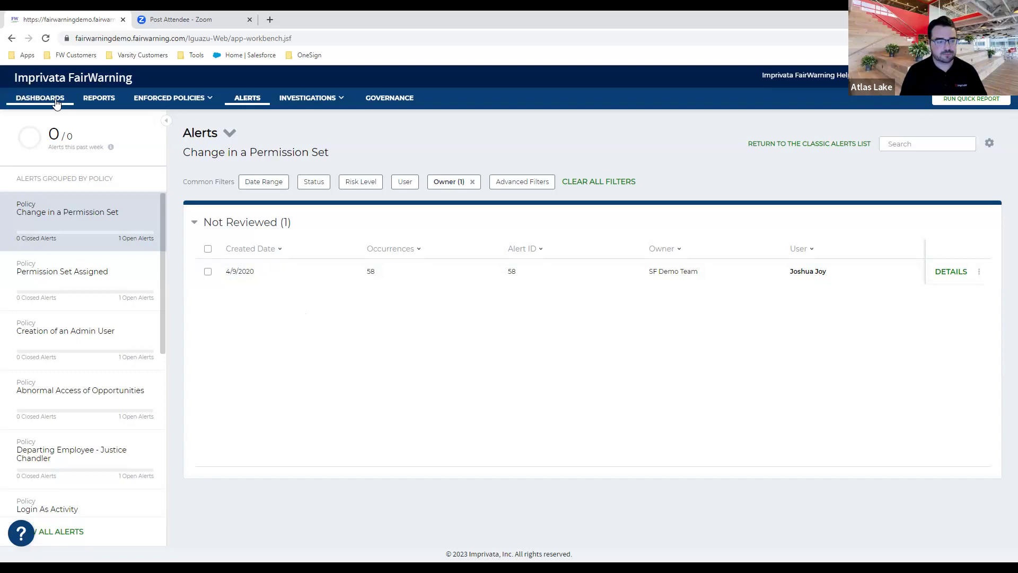
click(944, 277)
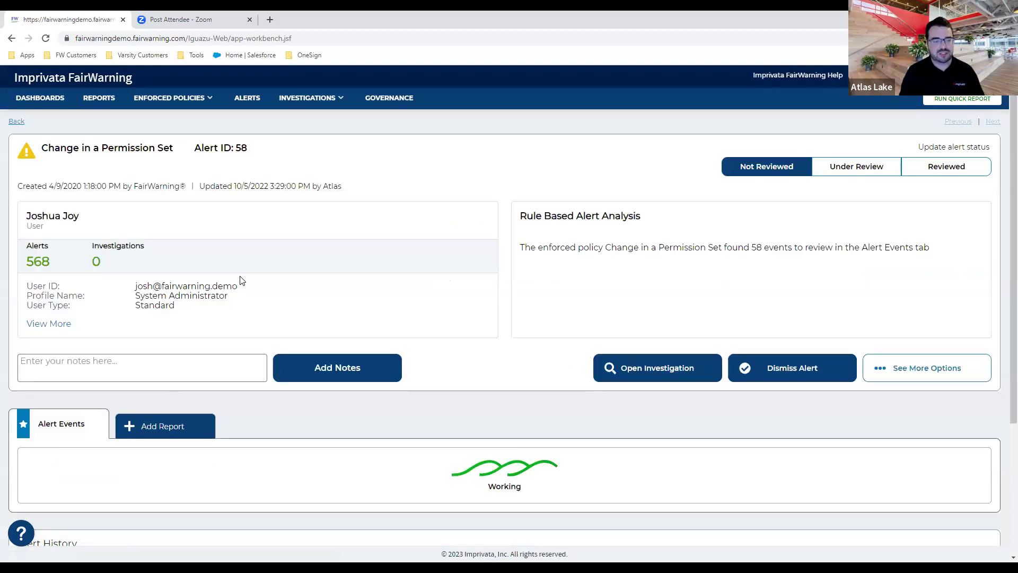
scroll(247, 277, down, 2)
scroll(250, 280, down, 1)
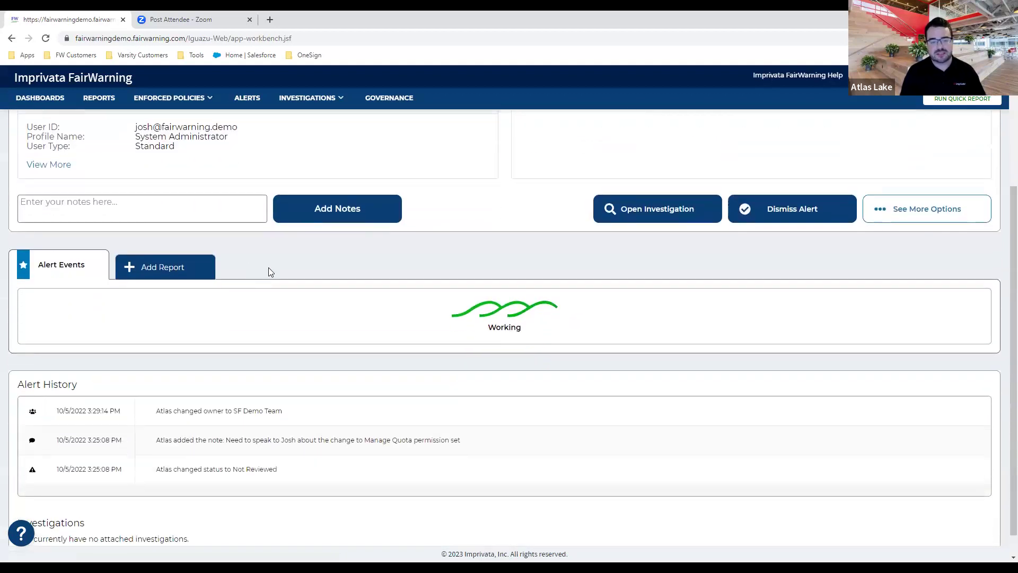
scroll(609, 215, down, 1)
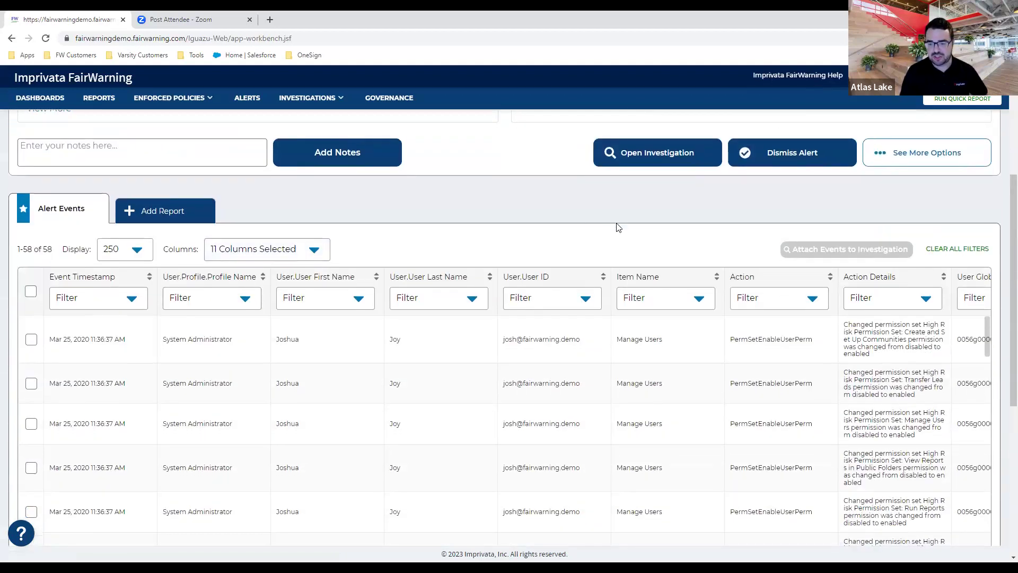
- Examine the permission set change events, including their action details and organization columns, and return to the alert summary
scroll(619, 227, down, 1)
scroll(597, 285, right, 6)
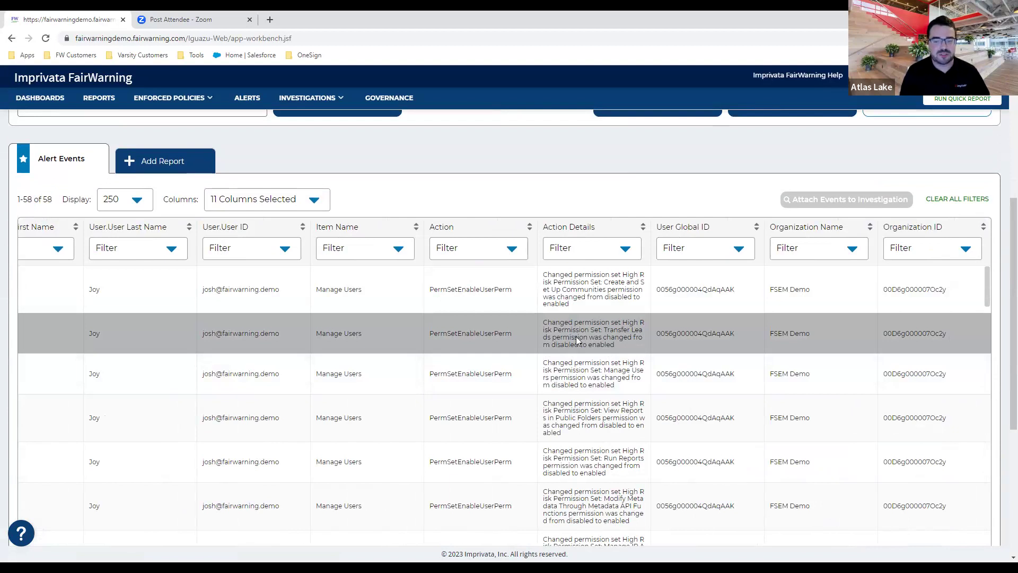
scroll(577, 340, left, 5)
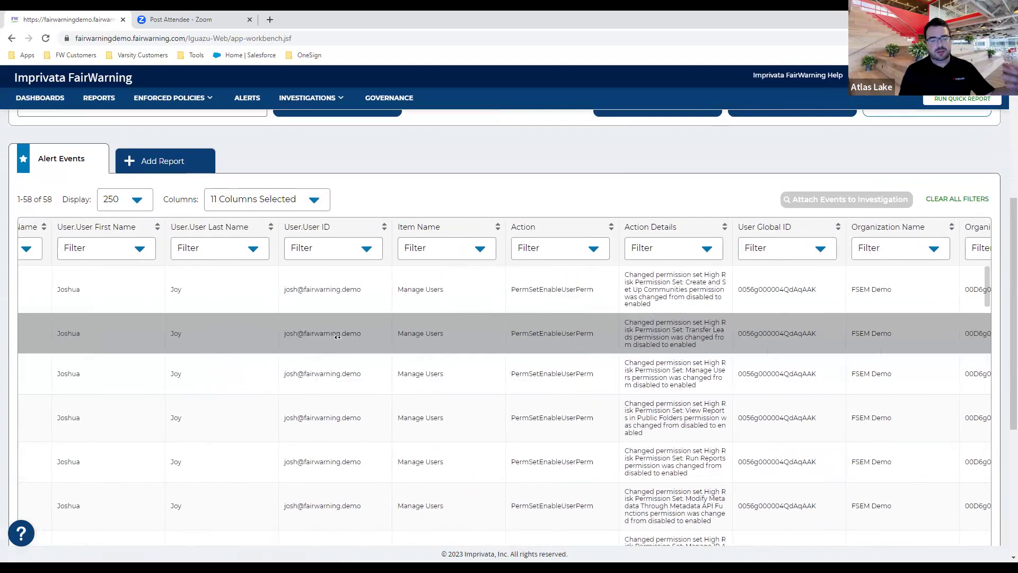
scroll(363, 207, up, 2)
scroll(363, 208, up, 3)
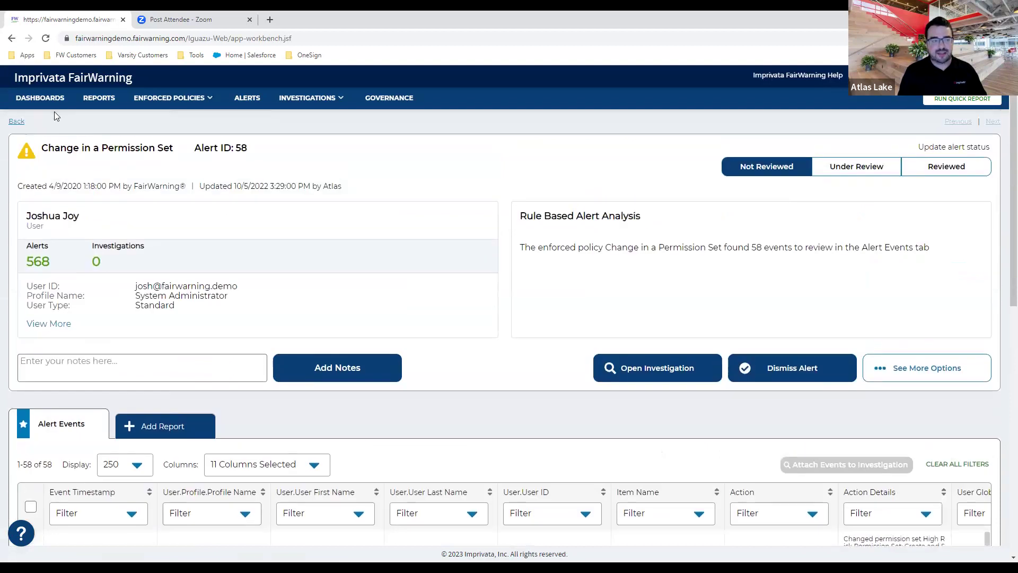
- Leave the permission set alert, return to the dashboards and display the Permissions dashboard
click(23, 118)
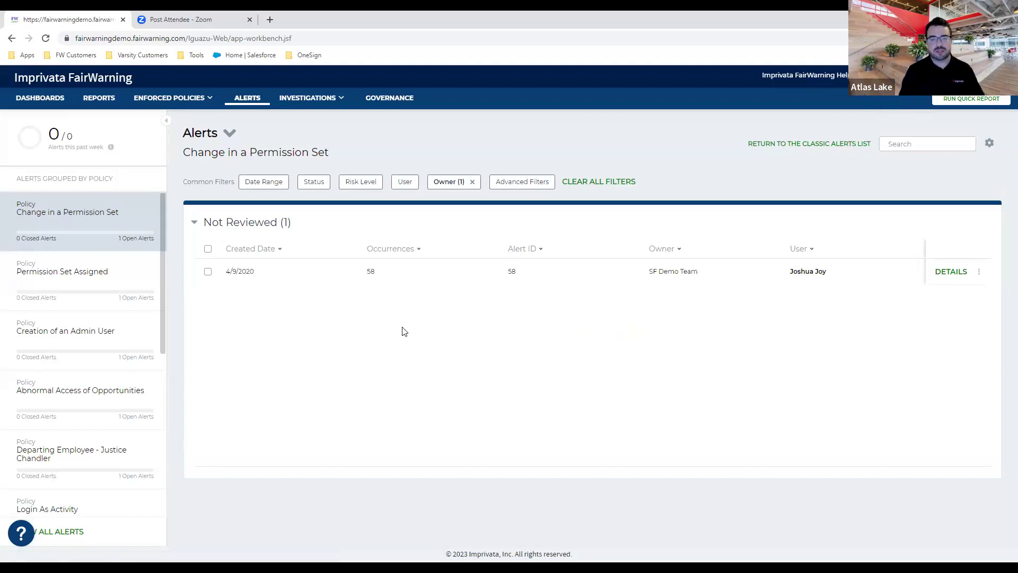
click(43, 100)
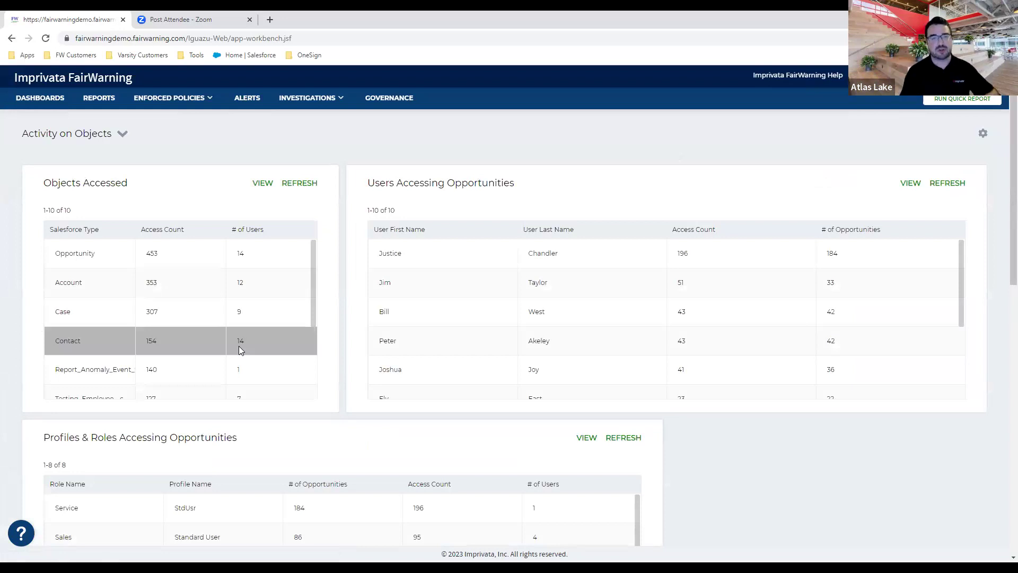
click(123, 134)
scroll(79, 250, down, 5)
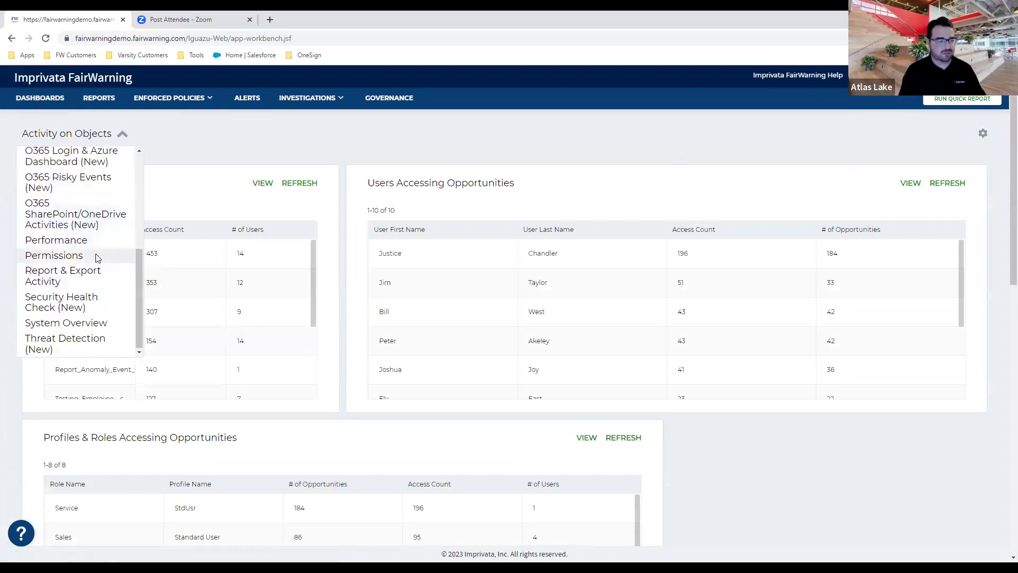
click(97, 256)
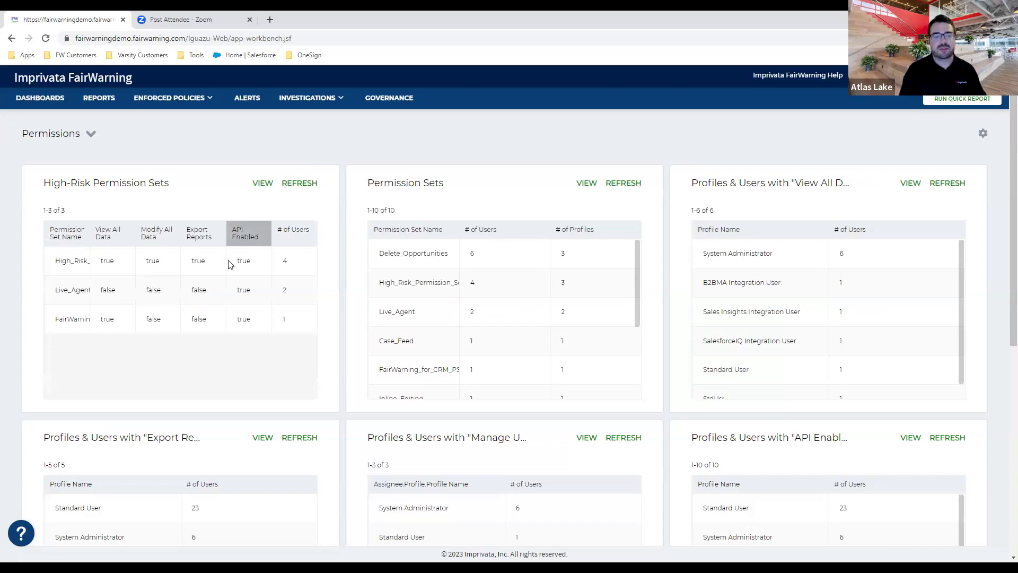
- Look over the Permissions dashboard's profile and user tables, view the High-Risk Permission Sets report and drill down into High_Risk_Permission_Set
scroll(704, 393, down, 1)
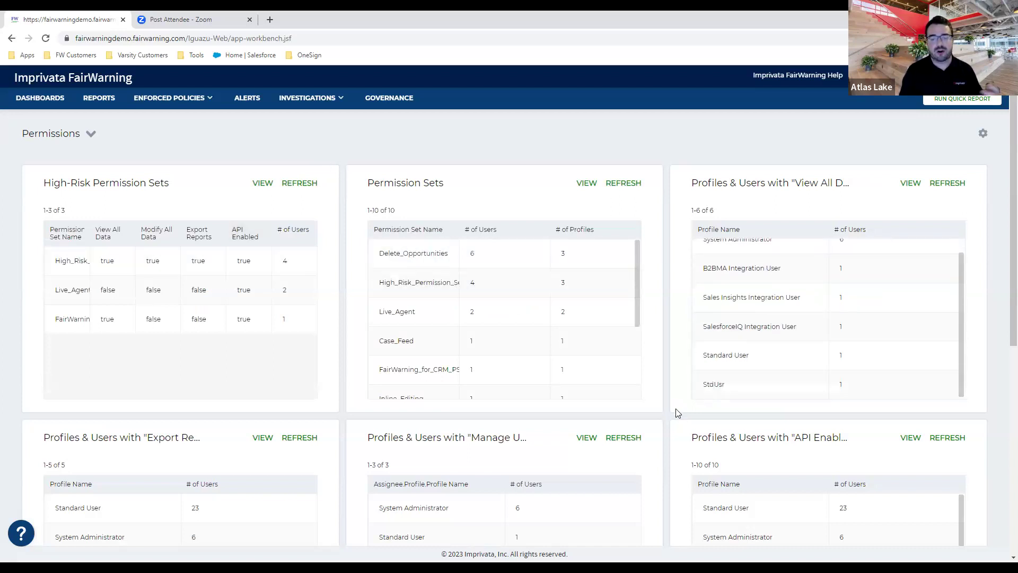
scroll(662, 392, down, 2)
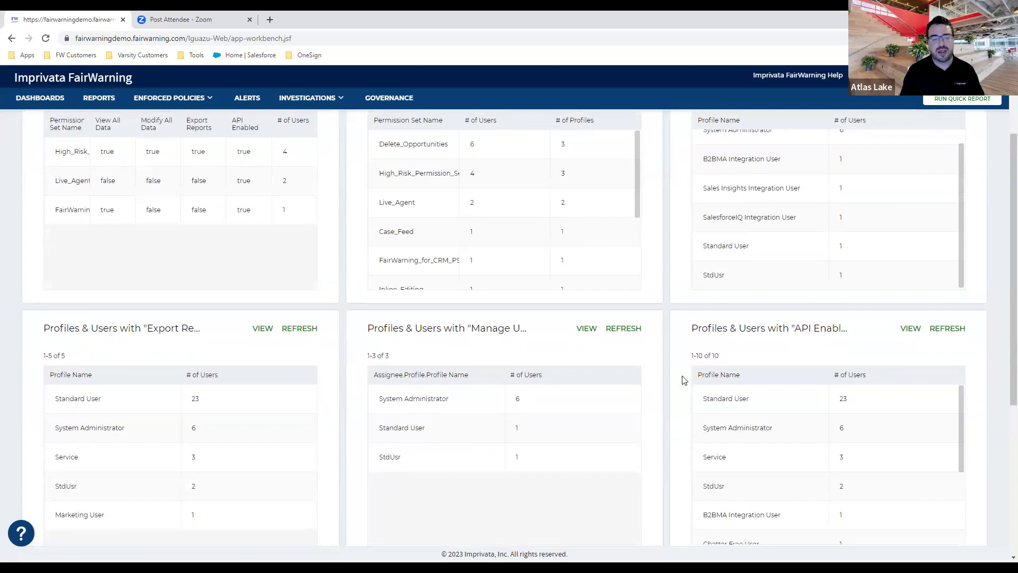
scroll(684, 380, down, 1)
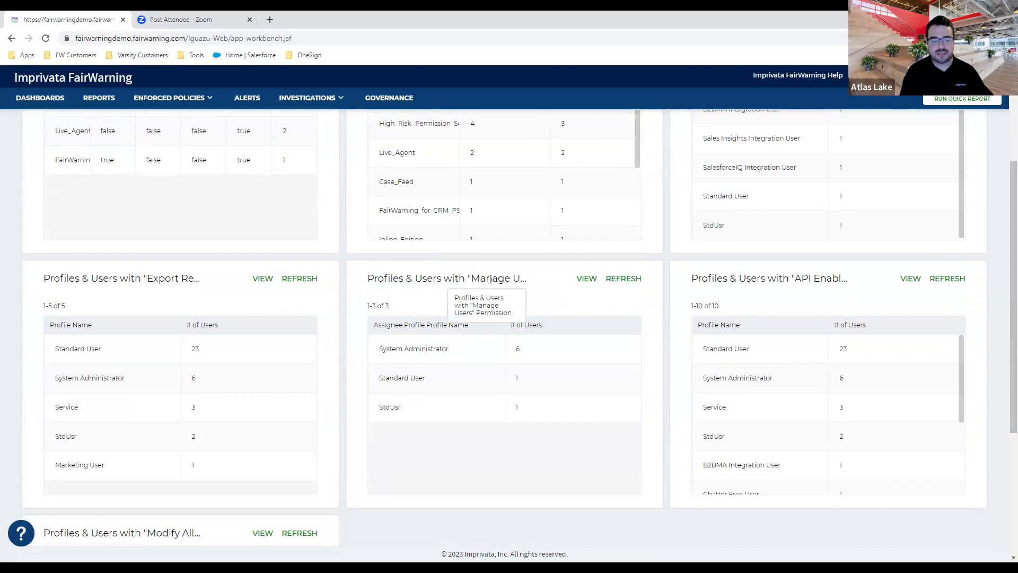
scroll(490, 279, up, 3)
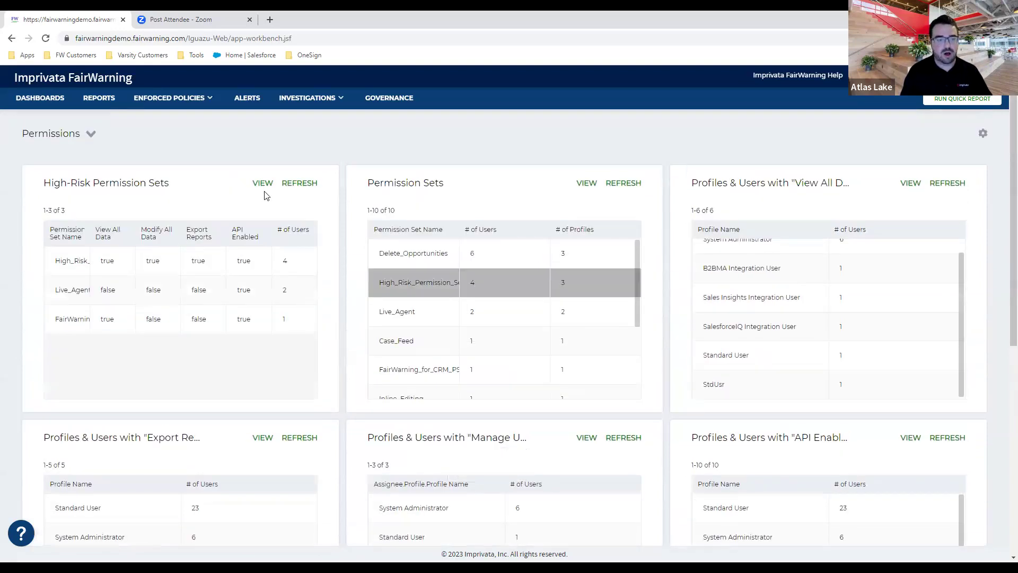
click(263, 184)
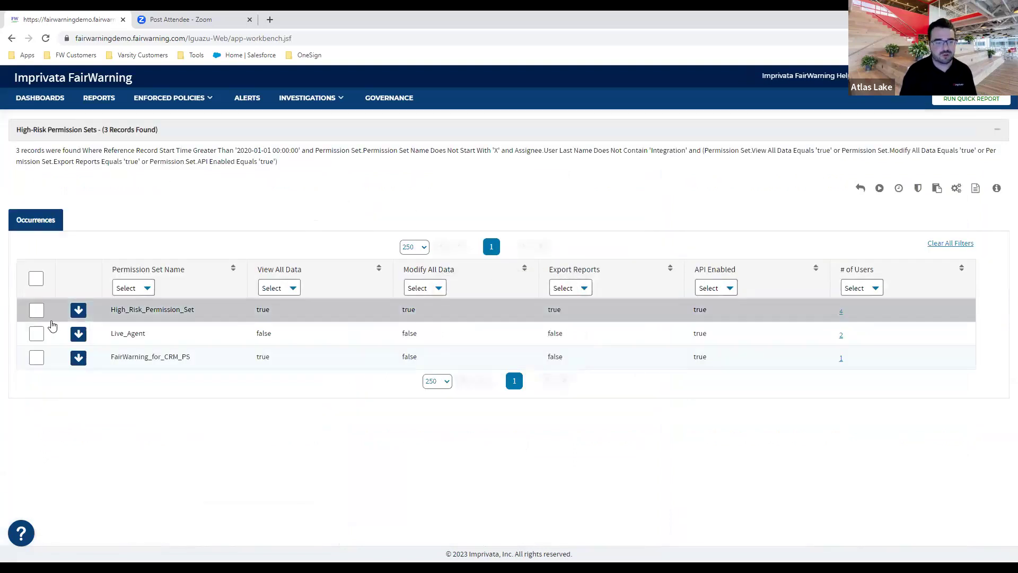
click(77, 310)
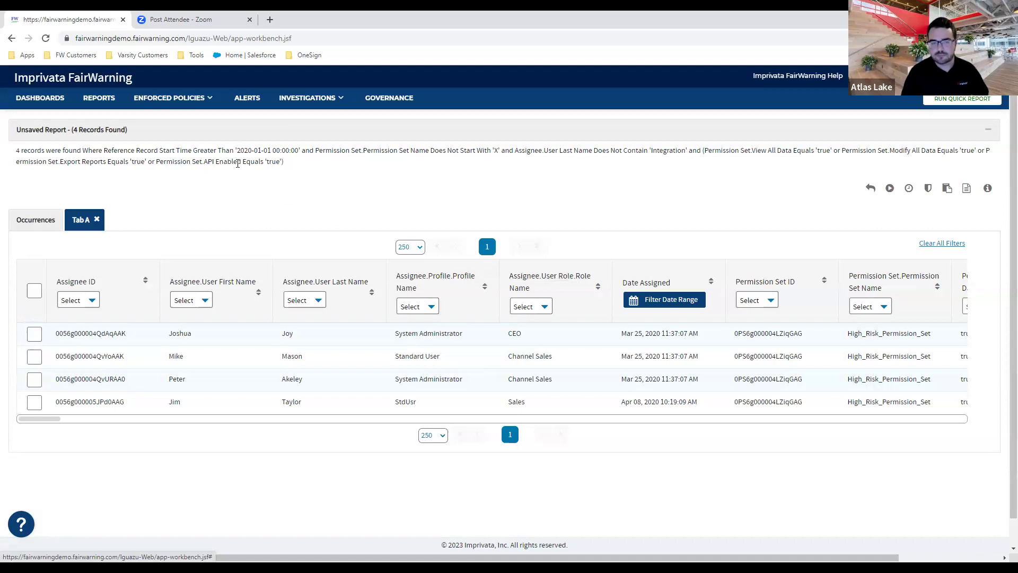
- Return to the alerts list and look through the policies by which the alerts are grouped
click(249, 102)
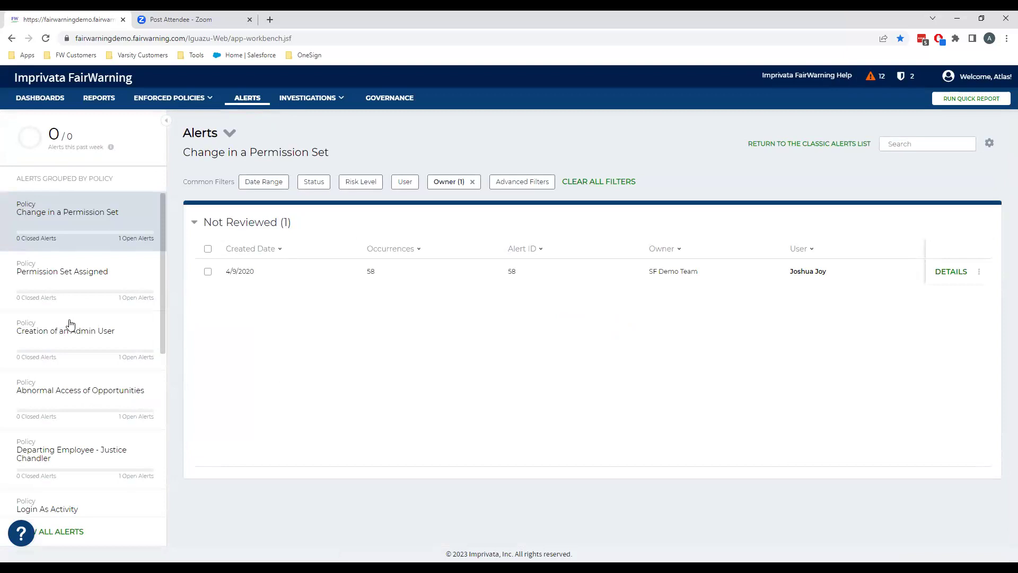
scroll(68, 323, down, 3)
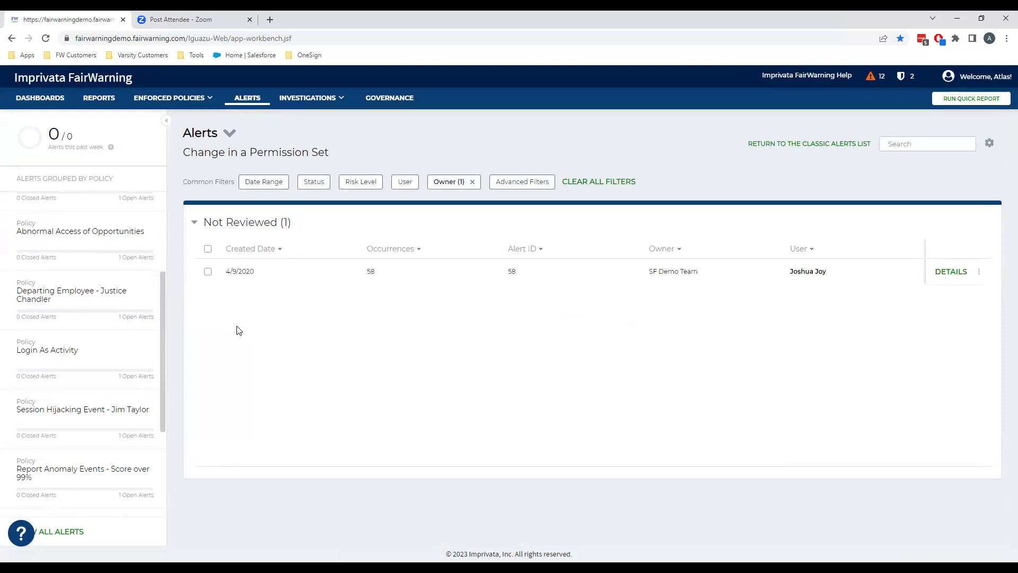
scroll(116, 329, up, 3)
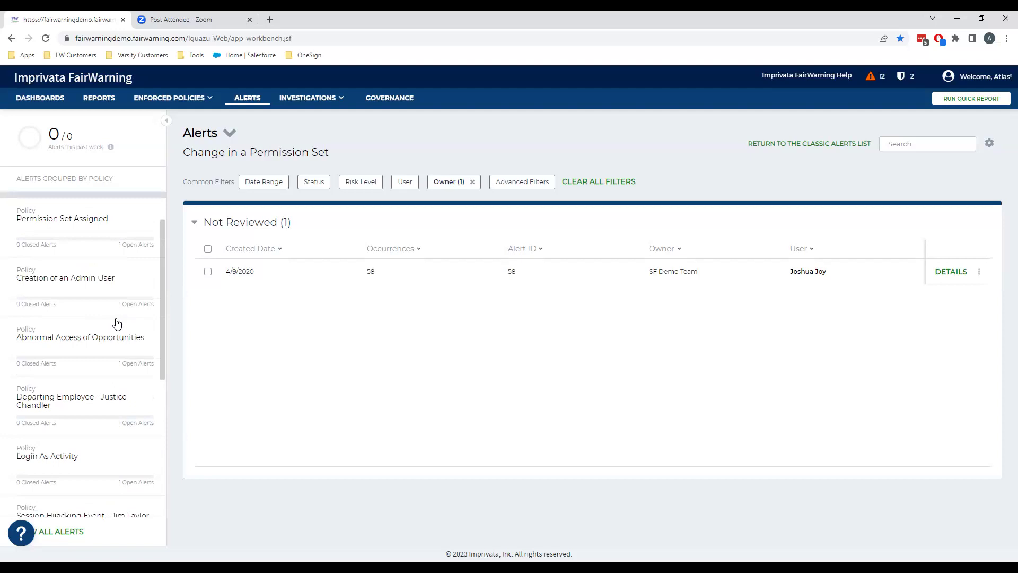
scroll(117, 323, up, 1)
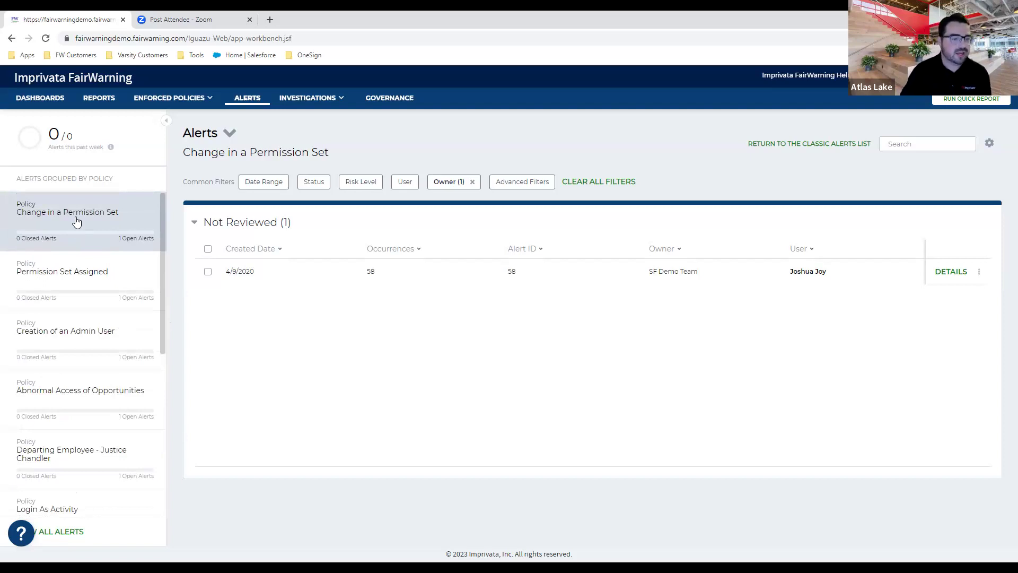
- Open the details of the unreviewed Sensitive Data Export alert, then go back to the alerts list and browse its policies
scroll(92, 242, down, 5)
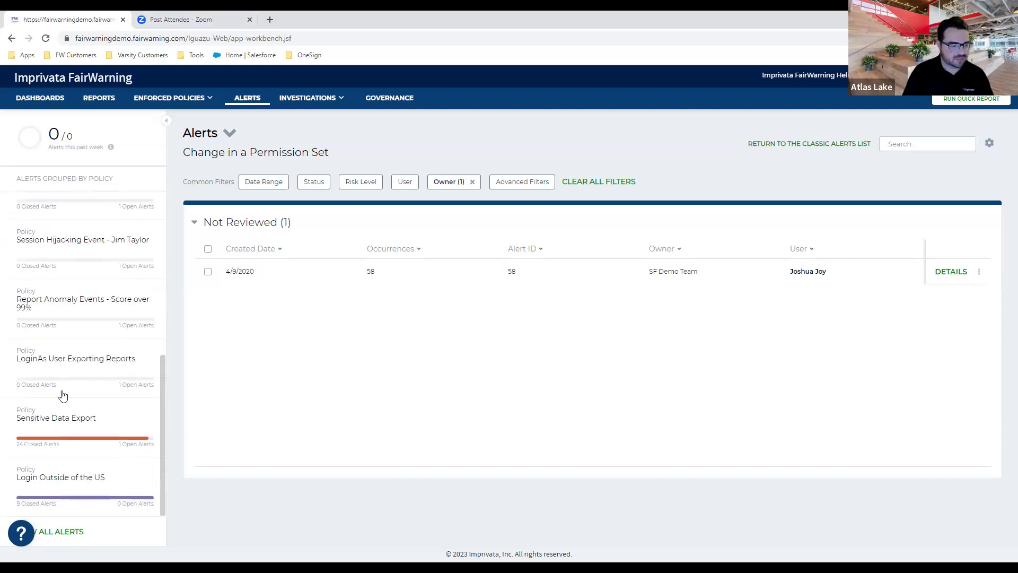
drag(62, 403, 78, 421)
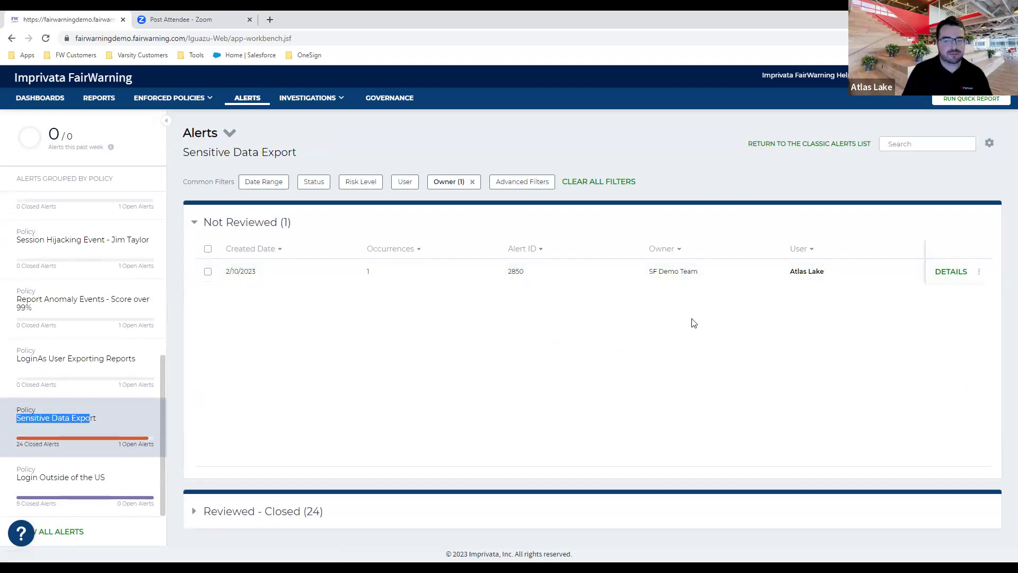
click(951, 272)
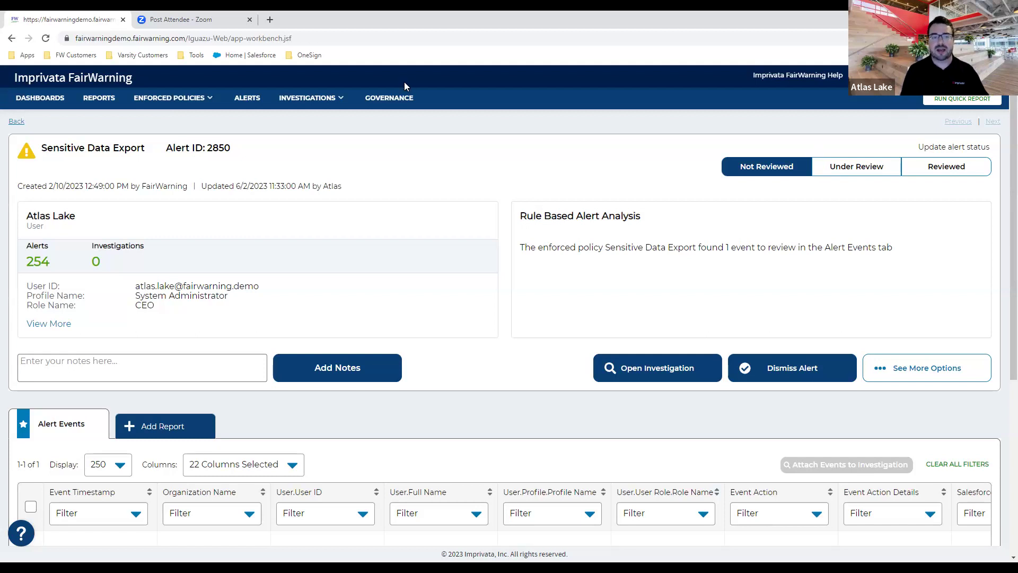
click(245, 99)
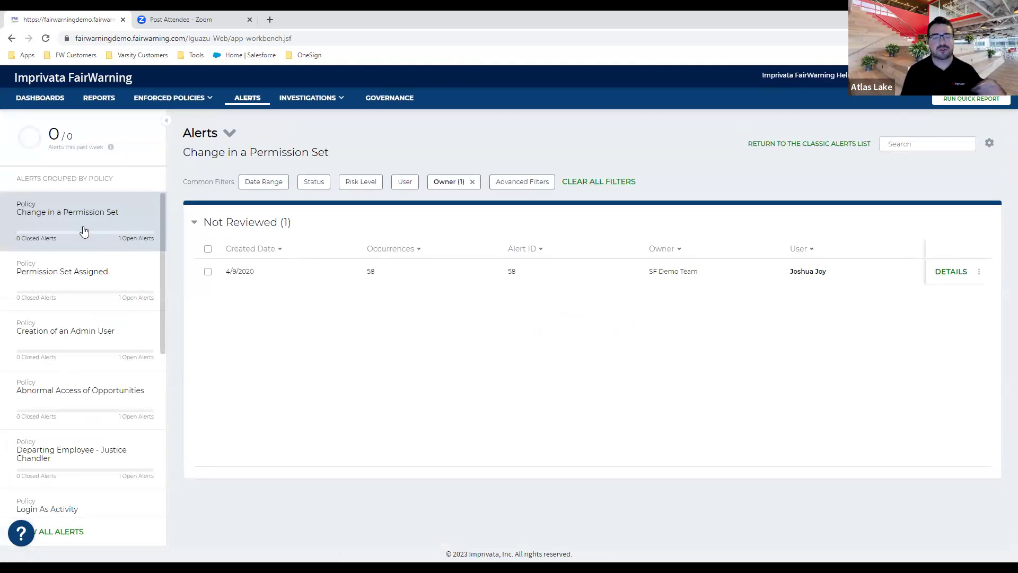
scroll(84, 230, down, 4)
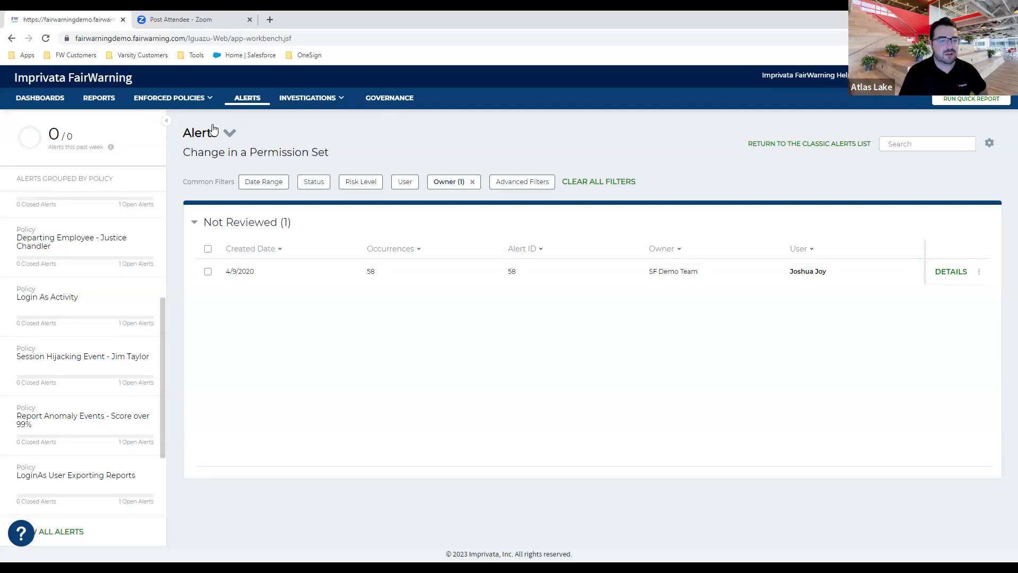
- Open the details of the Login Outside of the US investigation and examine its summary, notes, information types and important dates
click(340, 99)
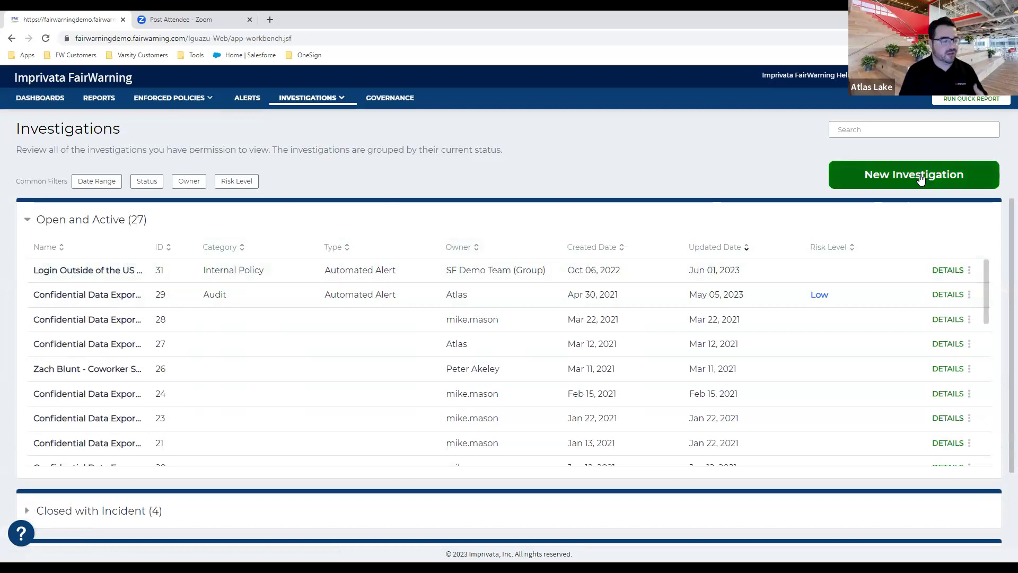
click(942, 272)
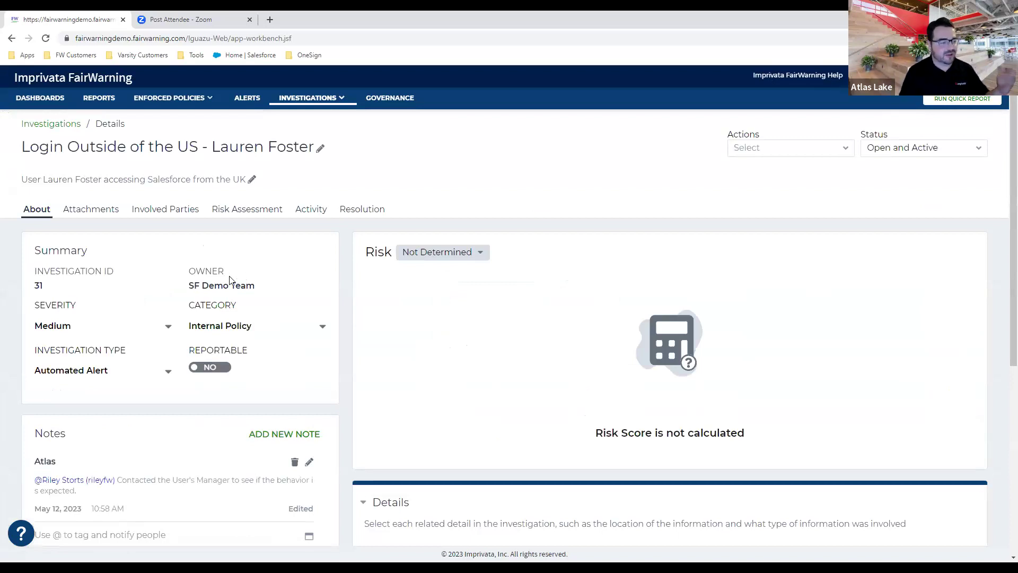
scroll(247, 292, down, 2)
scroll(248, 295, down, 4)
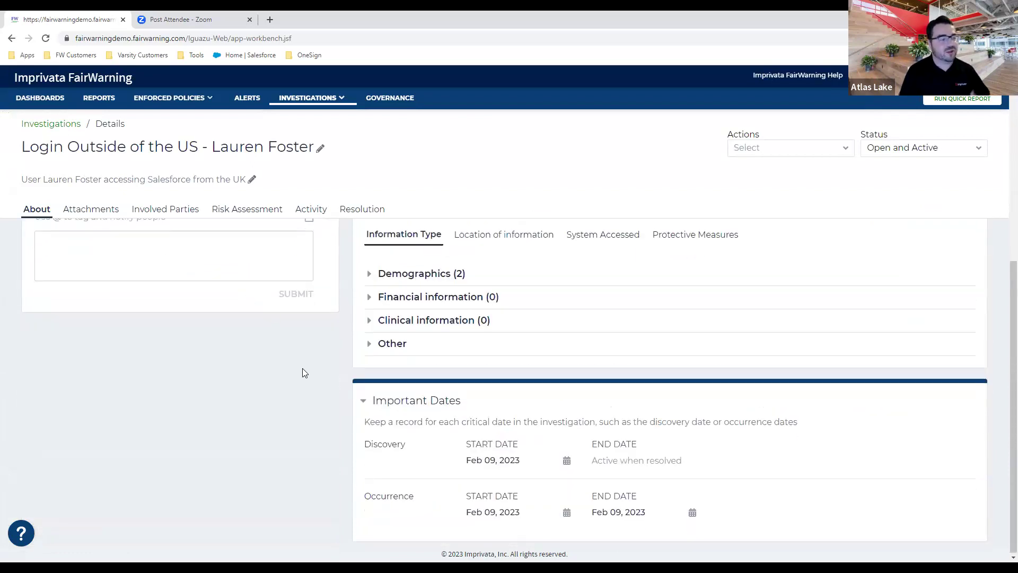
scroll(315, 366, up, 1)
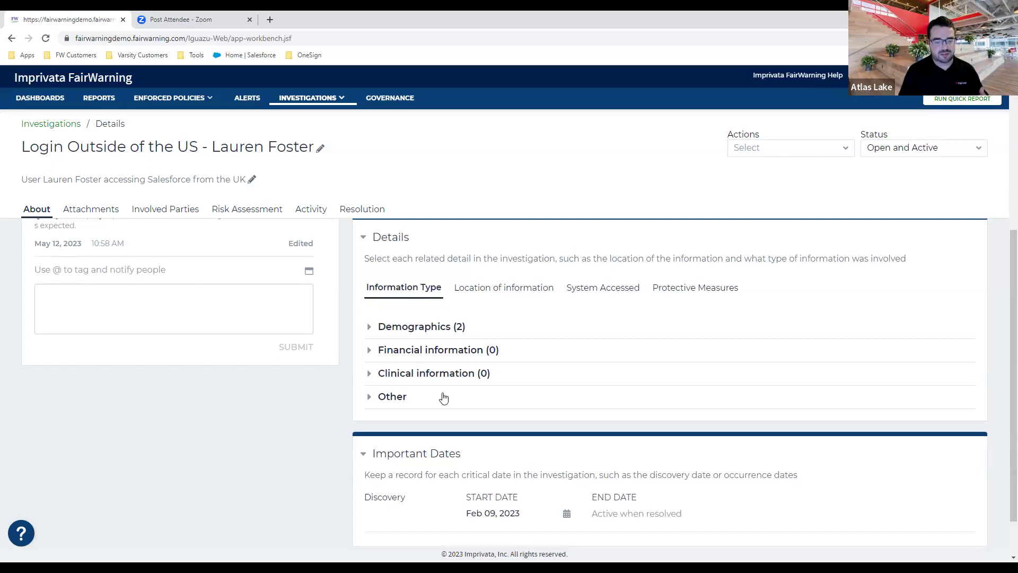
scroll(444, 395, down, 1)
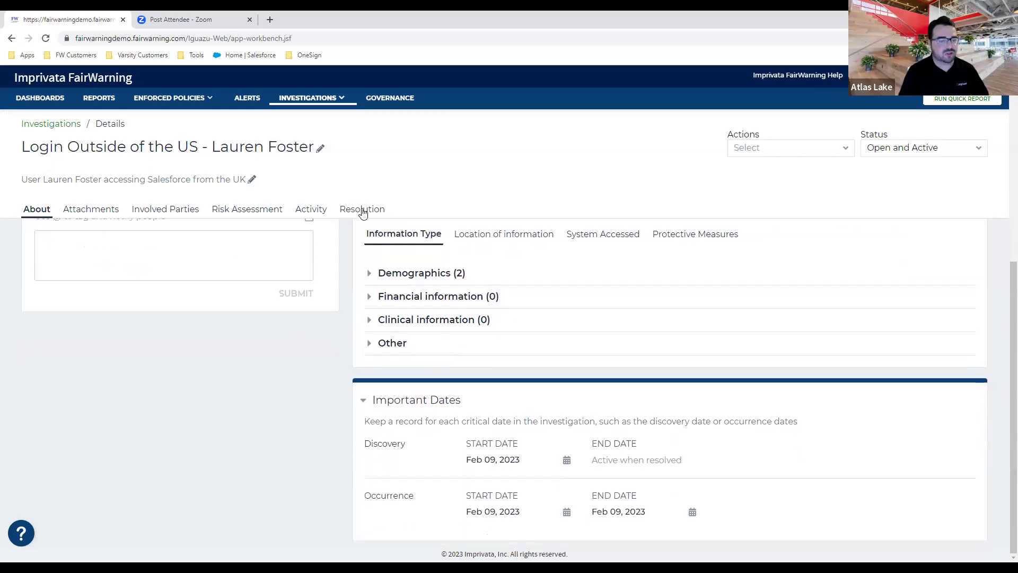
- View the investigation's resolution form and its attached documents
click(361, 210)
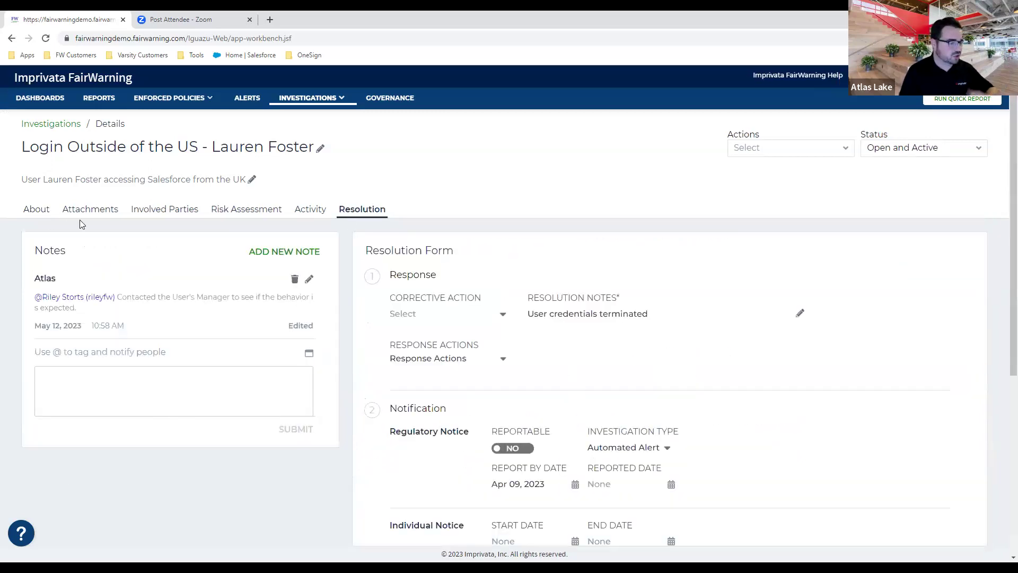
click(102, 210)
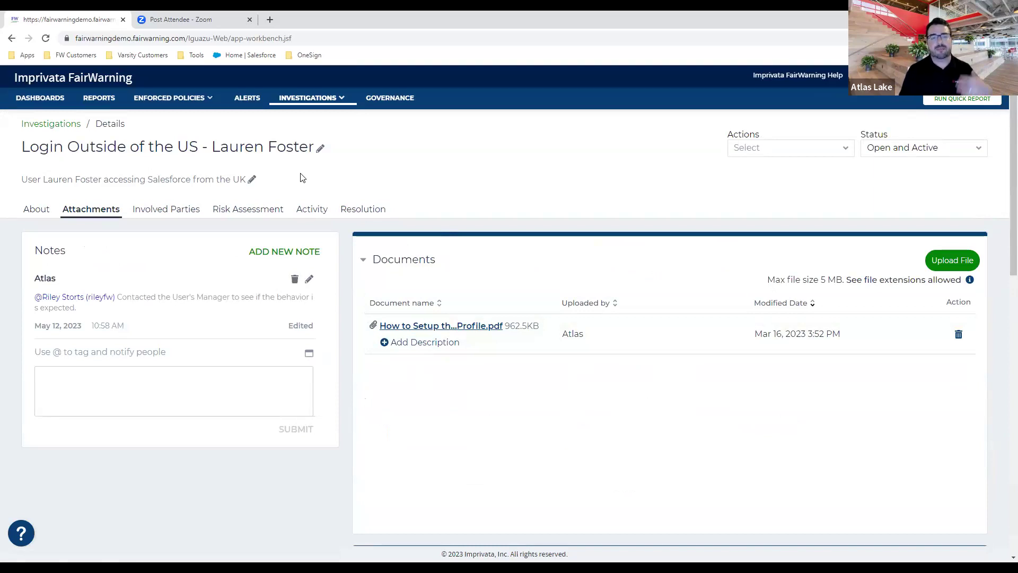
- Go to the governance area and display all of its reports
click(389, 98)
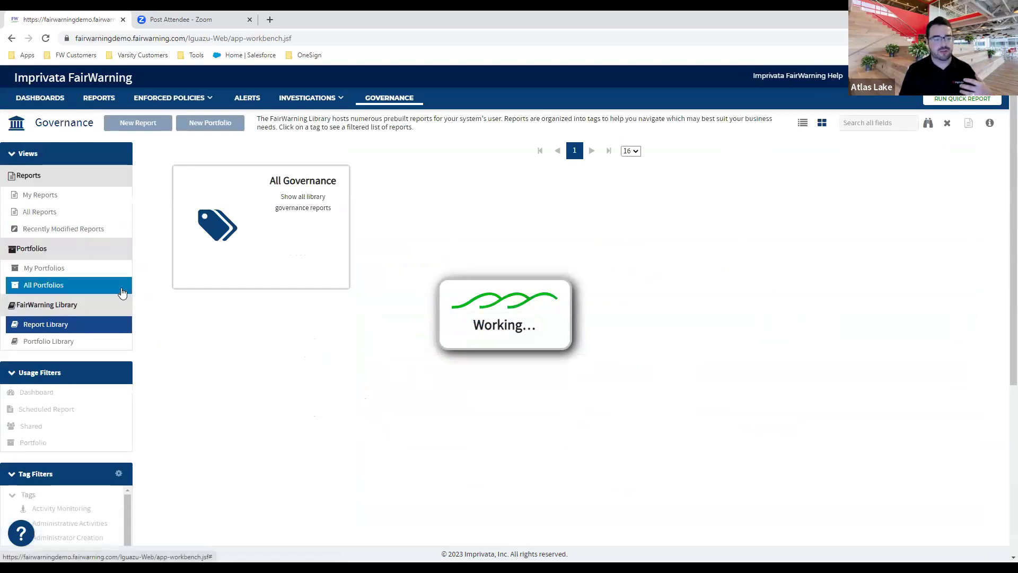
click(116, 214)
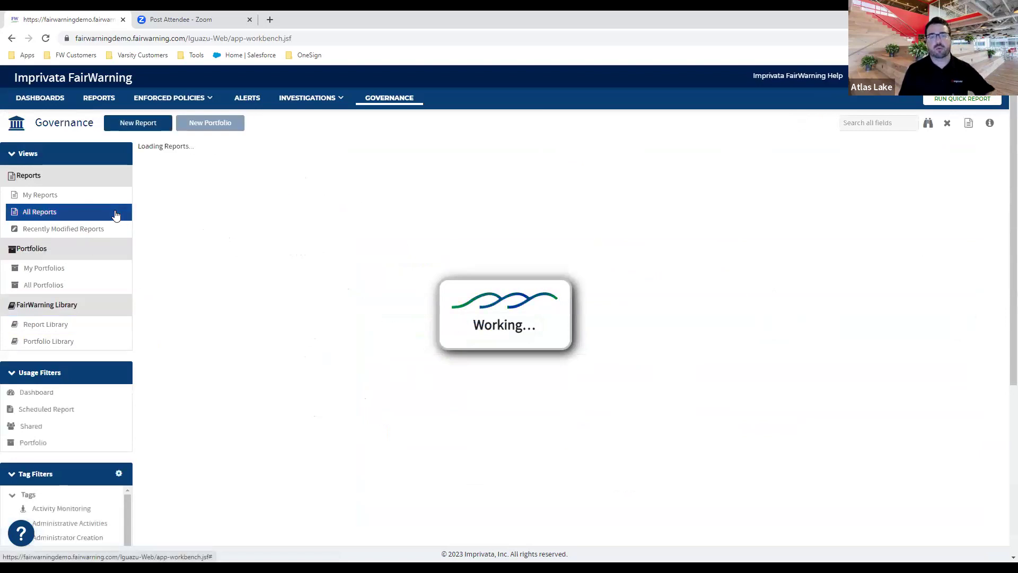